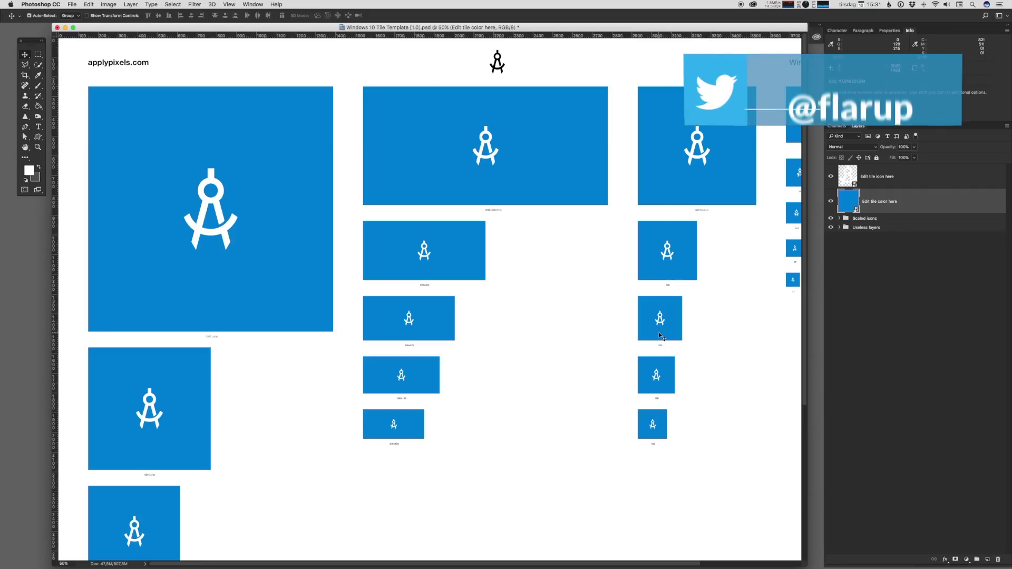
# - Zoom and pan around the tile template to inspect the large, wide, medium and lower tiles
pyautogui.press('super+plus')
pyautogui.scroll(5, 592, 318)
pyautogui.hscroll(-5, 592, 319)
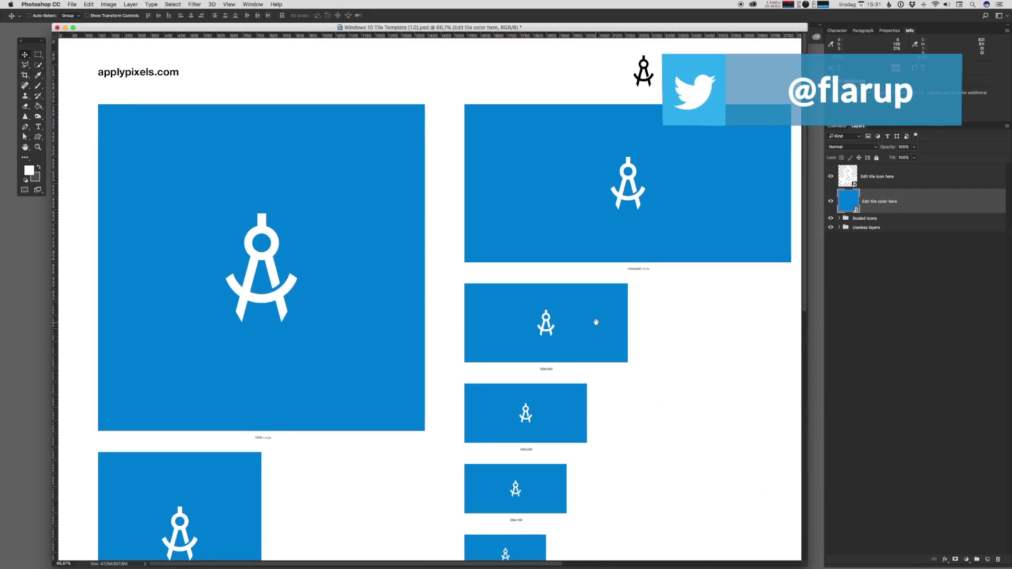
pyautogui.moveTo(691, 284); pyautogui.dragTo(380, 293)
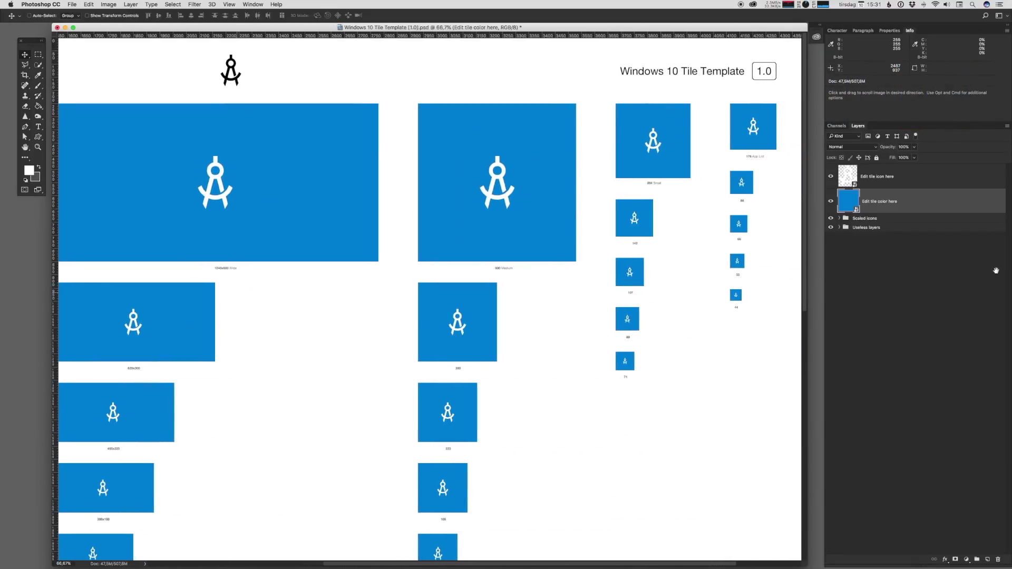
pyautogui.hscroll(-10, 687, 248)
pyautogui.scroll(3, 592, 248)
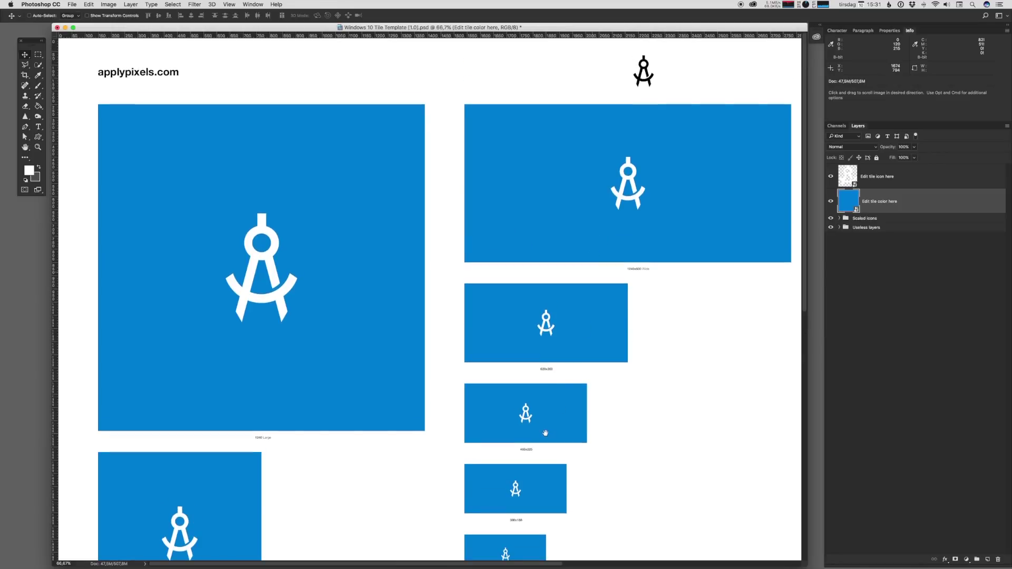
pyautogui.moveTo(546, 433); pyautogui.dragTo(567, 102)
pyautogui.moveTo(578, 136); pyautogui.dragTo(581, 318)
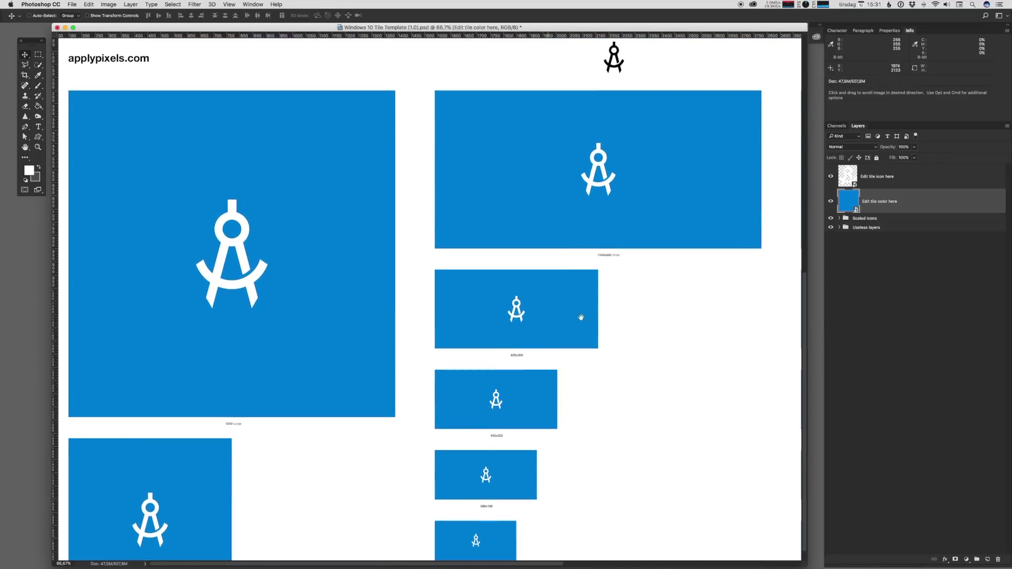
pyautogui.hscroll(10, 301, 316)
pyautogui.moveTo(484, 287); pyautogui.dragTo(714, 352)
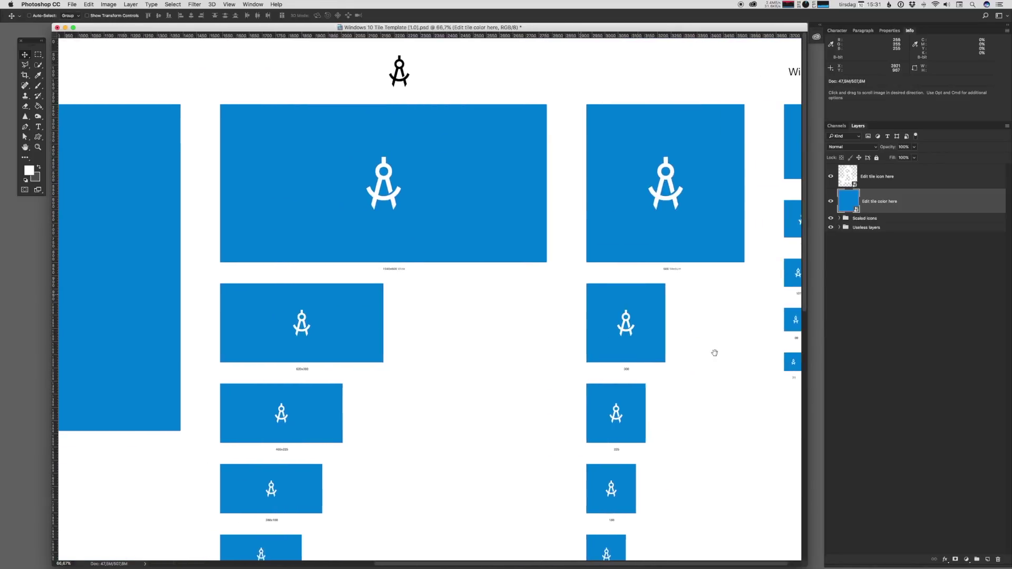
pyautogui.hscroll(-3, 714, 353)
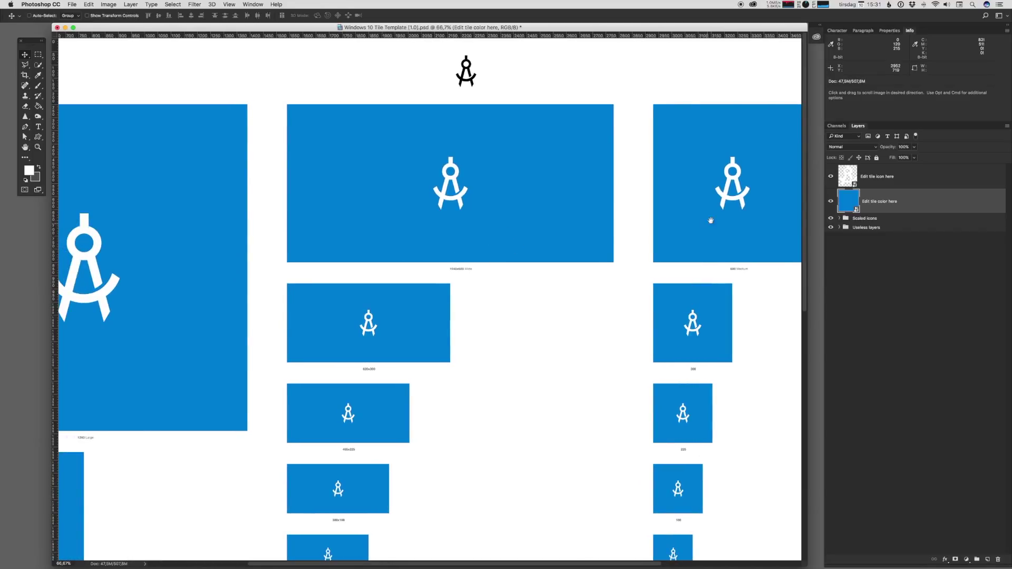
pyautogui.hscroll(3, 306, 165)
pyautogui.scroll(-3, 305, 165)
pyautogui.hscroll(-6, 567, 280)
pyautogui.scroll(2, 567, 280)
pyautogui.hscroll(-2, 407, 255)
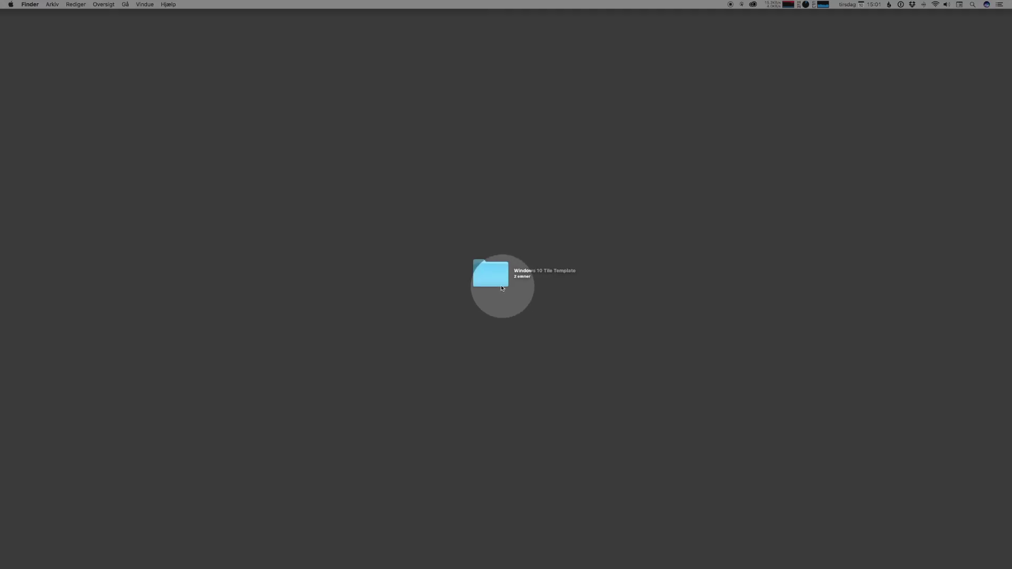
# - Open the Windows 10 Tile Template folder and load its .atn action file into Photoshop
pyautogui.doubleClick(499, 283)
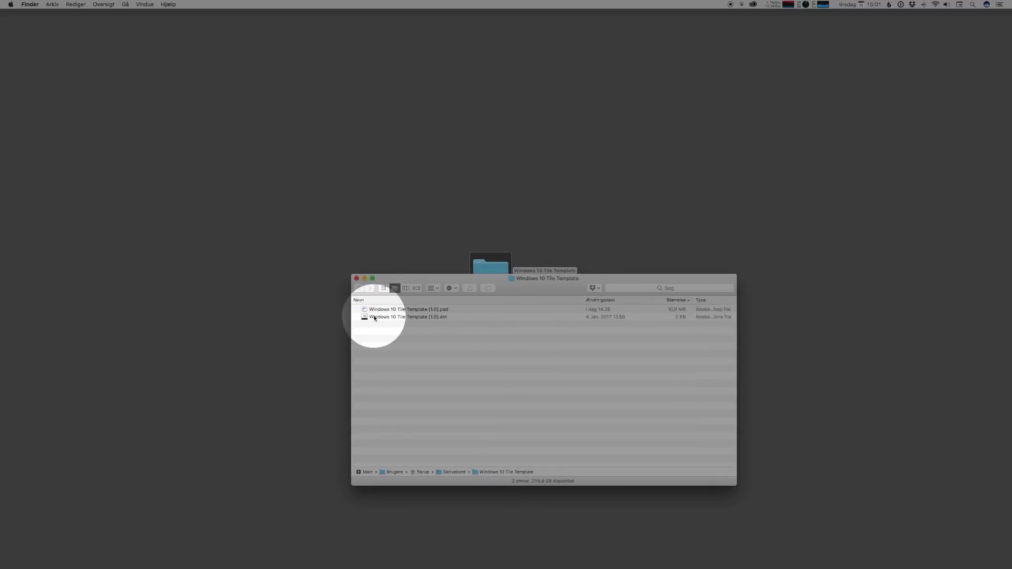
pyautogui.click(440, 311)
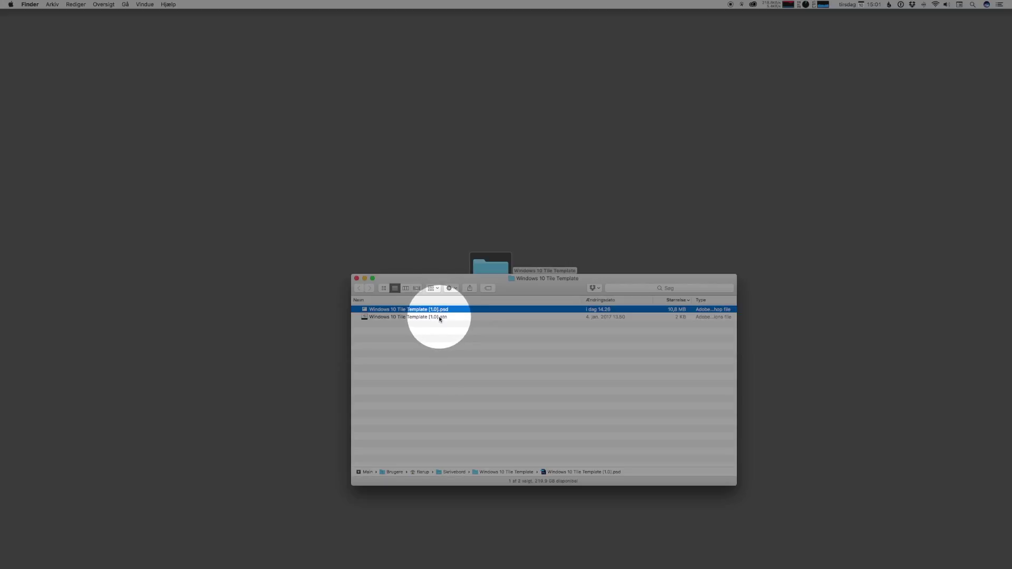
pyautogui.click(439, 318)
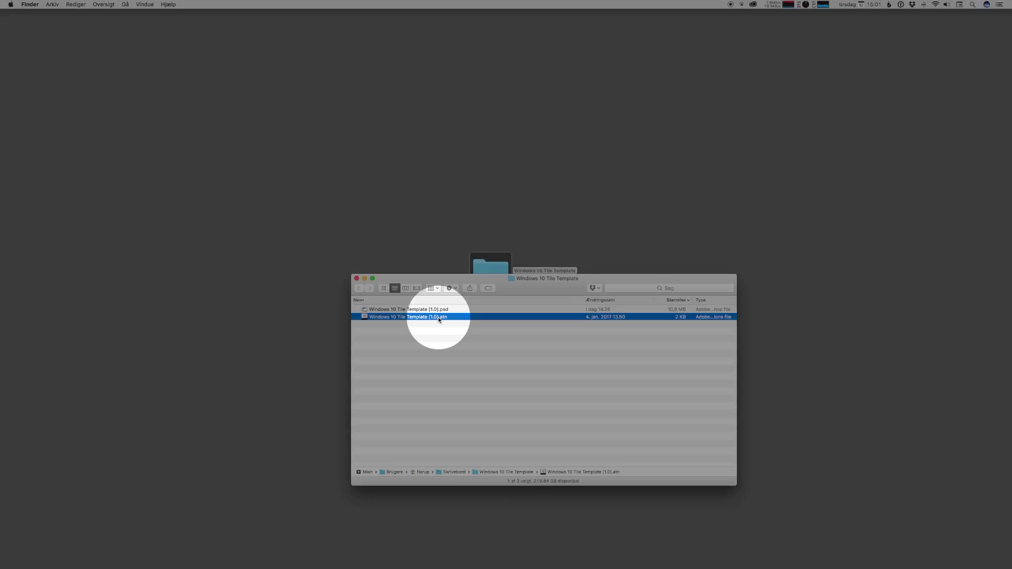
pyautogui.doubleClick(439, 318)
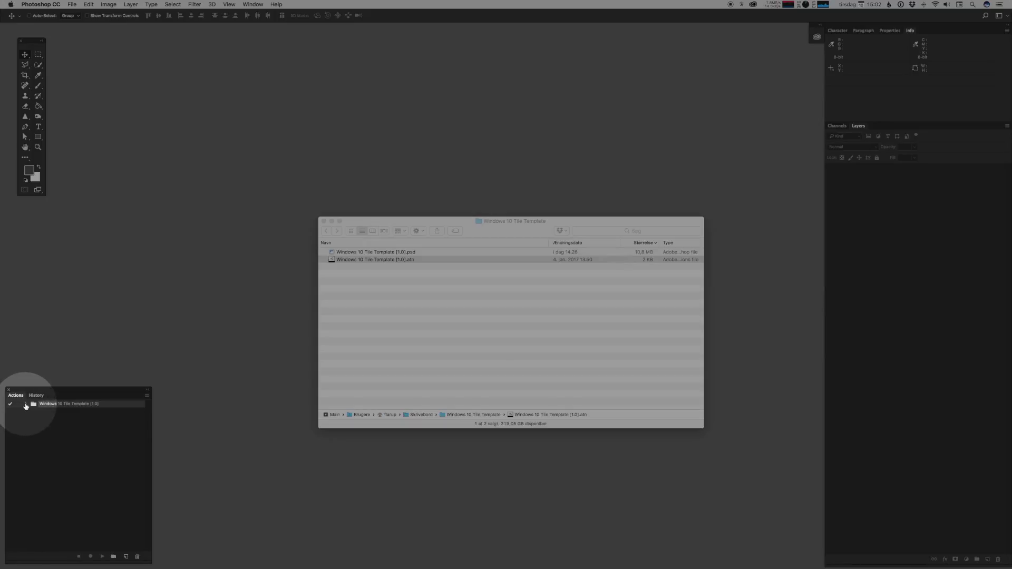
# - Check the action set's Export All Sizes action, hide the Actions panel, and return to Finder
pyautogui.click(25, 404)
pyautogui.click(25, 404)
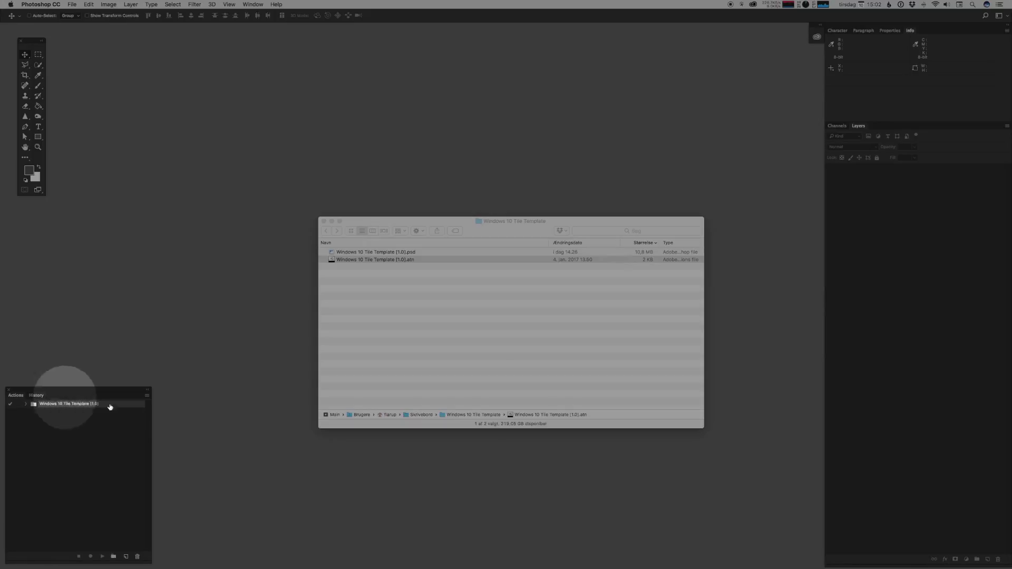
pyautogui.click(258, 6)
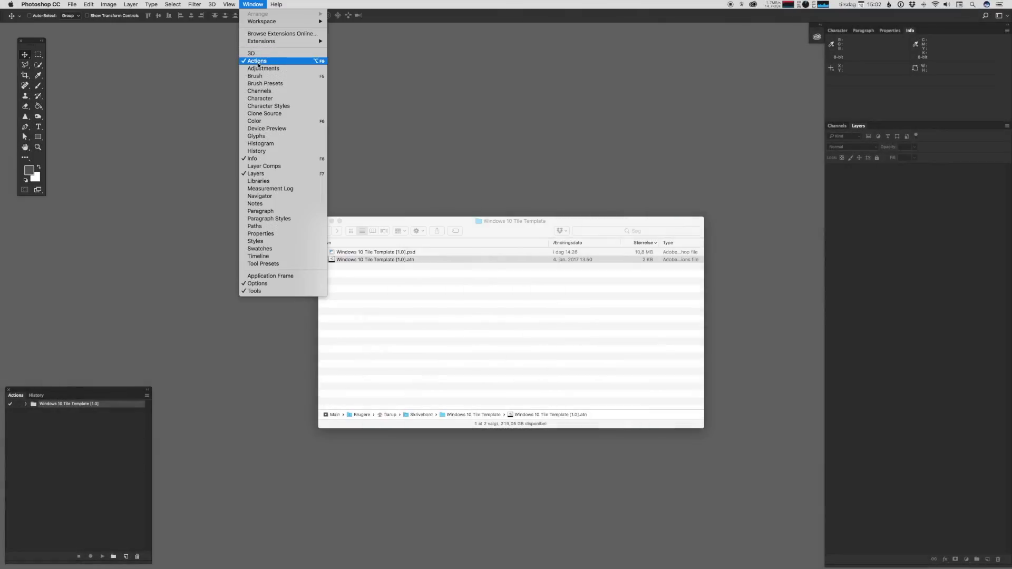
pyautogui.click(258, 62)
pyautogui.click(436, 309)
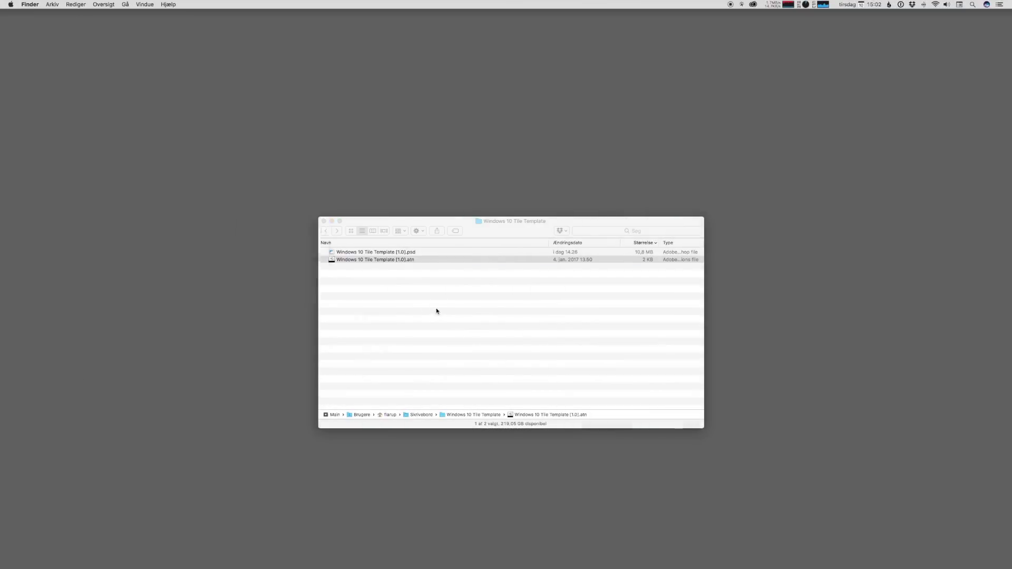
# - Load the template's .atn action set again and shift the template document window slightly left
pyautogui.doubleClick(395, 261)
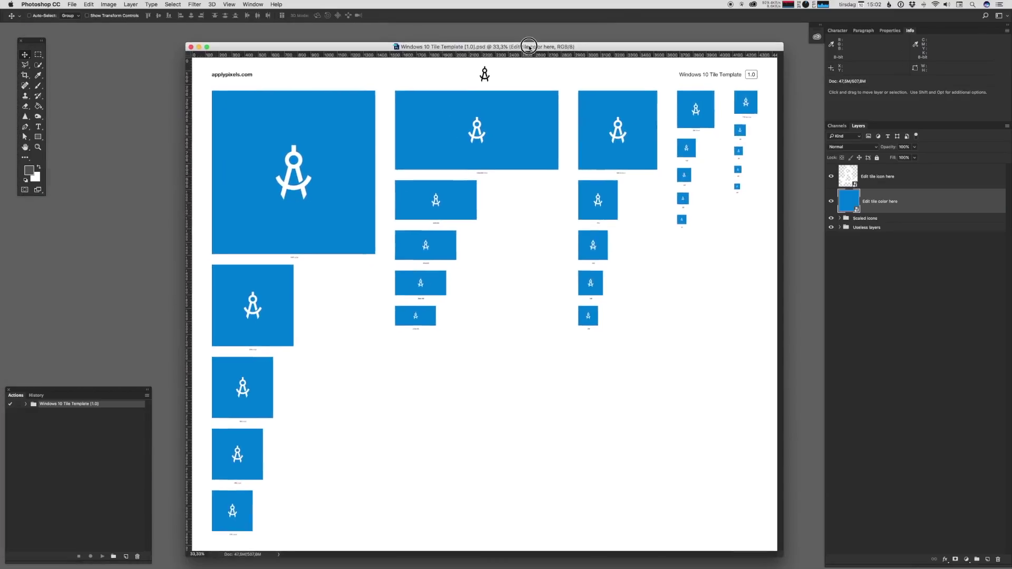
pyautogui.moveTo(529, 46); pyautogui.dragTo(508, 43)
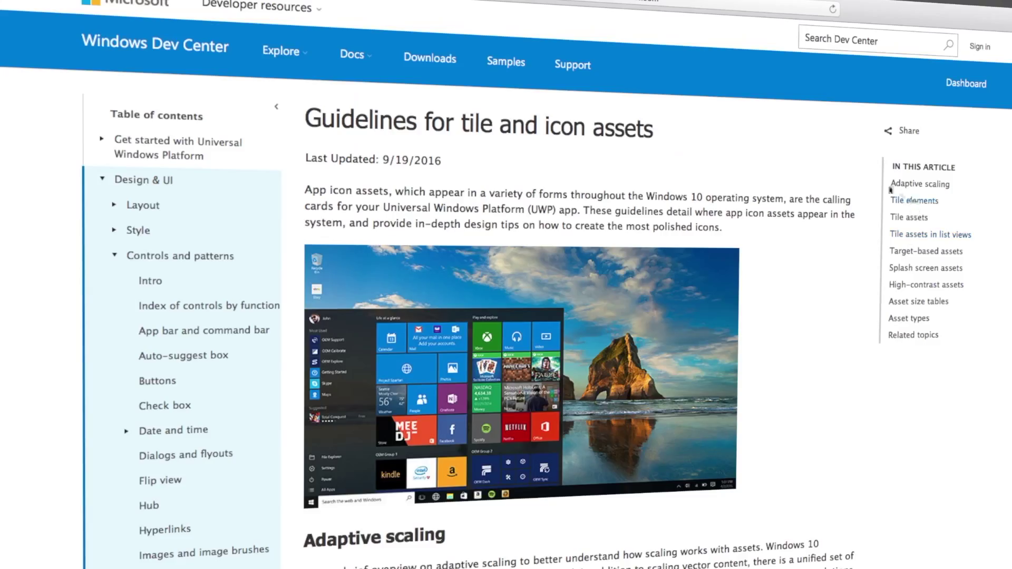
# - Scroll to the tile asset sizing diagrams and select the article text beside them
pyautogui.scroll(-10, 615, 302)
pyautogui.scroll(-10, 615, 302)
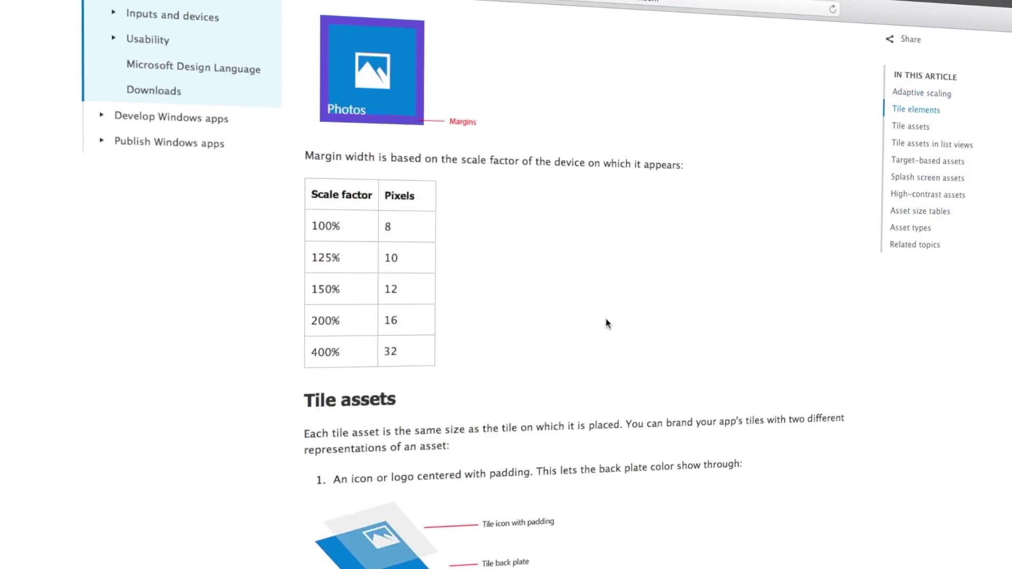
pyautogui.scroll(-4, 594, 343)
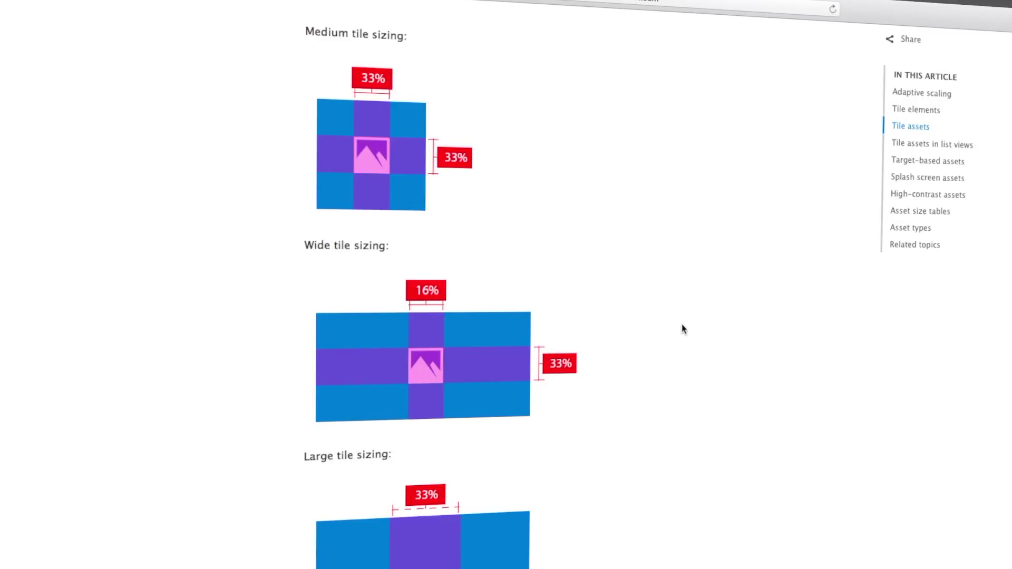
pyautogui.scroll(2, 682, 328)
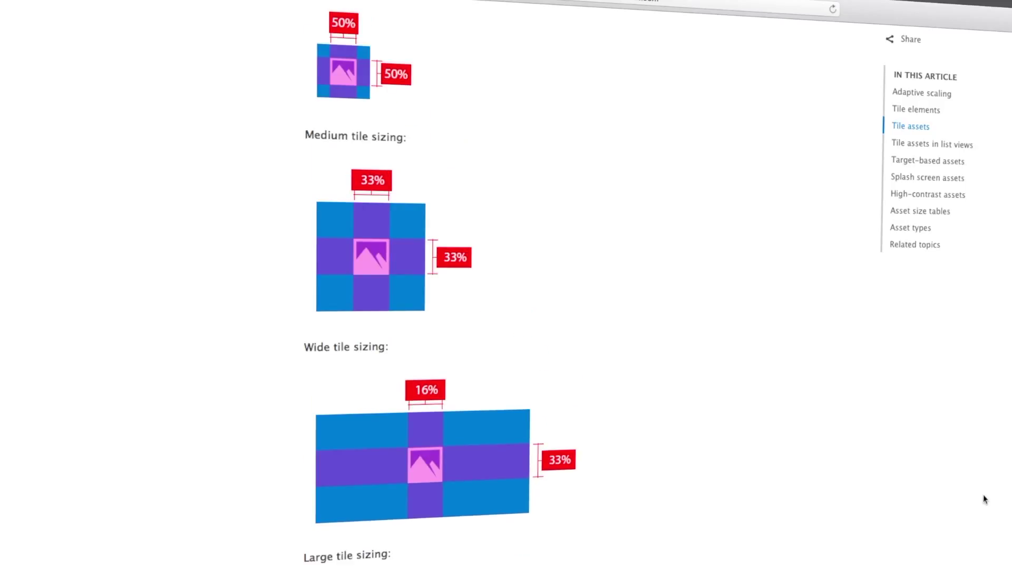
pyautogui.moveTo(266, 32); pyautogui.dragTo(582, 568)
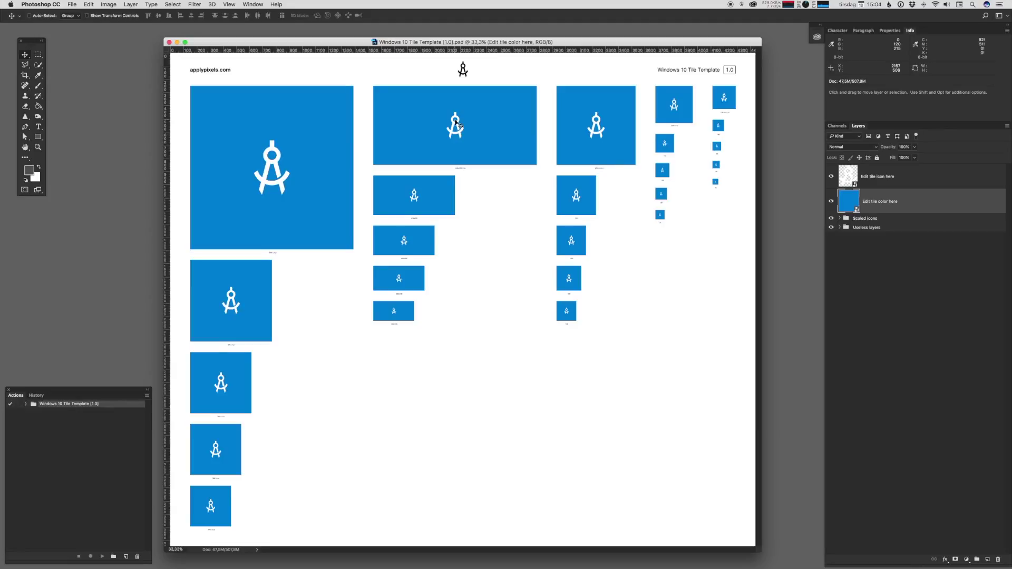
pyautogui.click(302, 179)
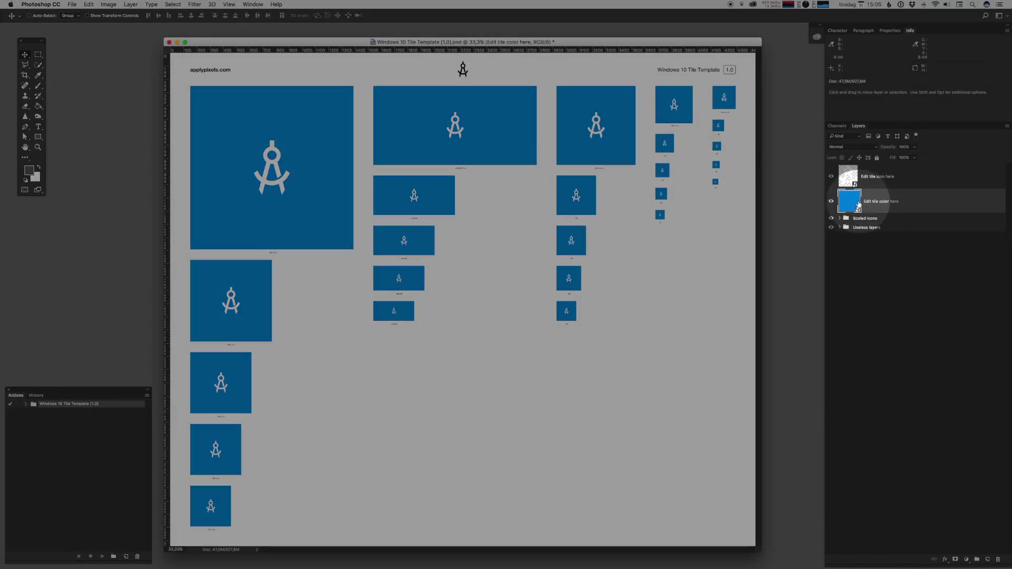
# - Open the 'Edit tile color here' smart object and switch the visible backplate from #0078D7 to #EA005E
pyautogui.rightClick(871, 201)
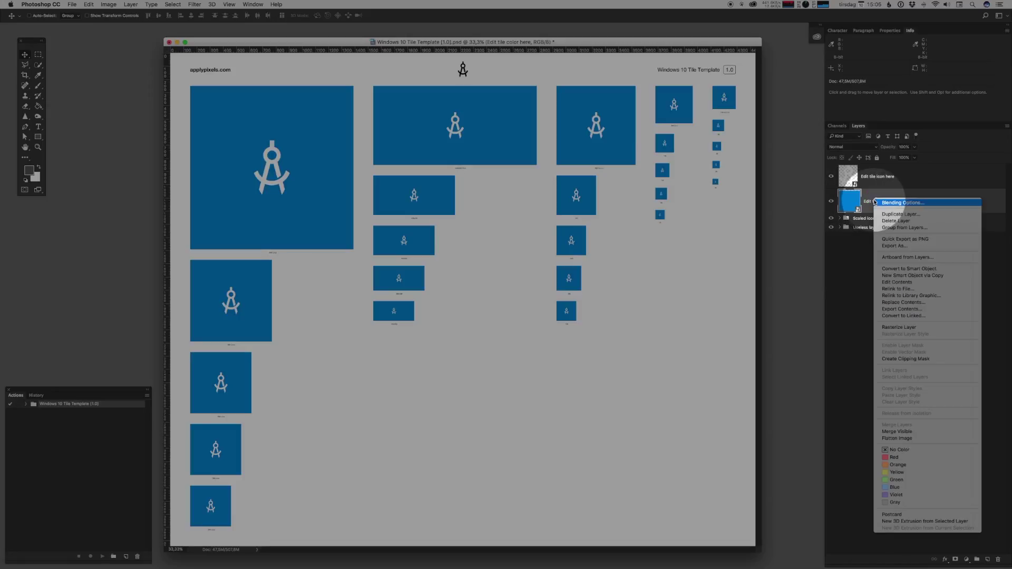
pyautogui.click(897, 282)
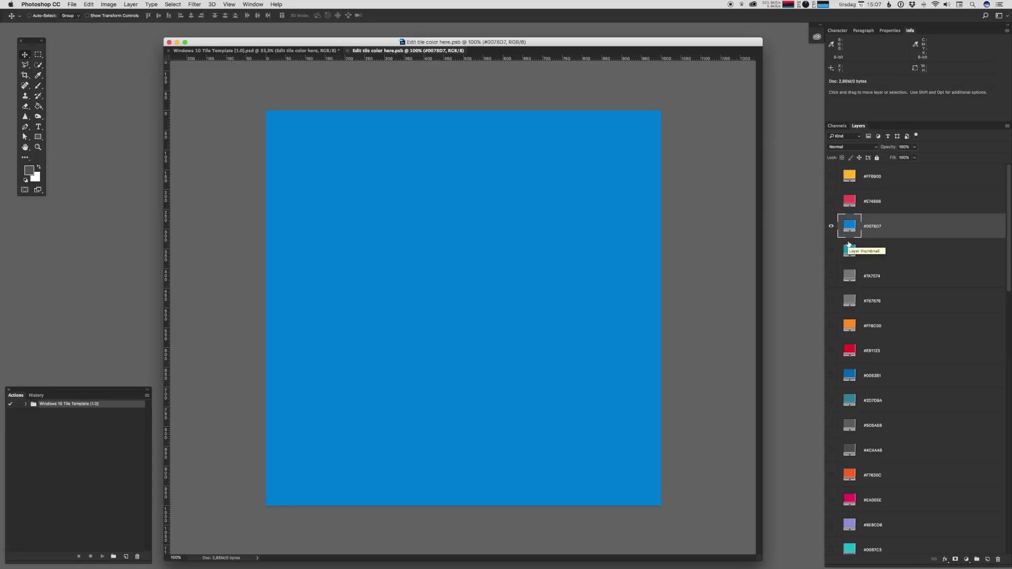
pyautogui.scroll(-1, 848, 245)
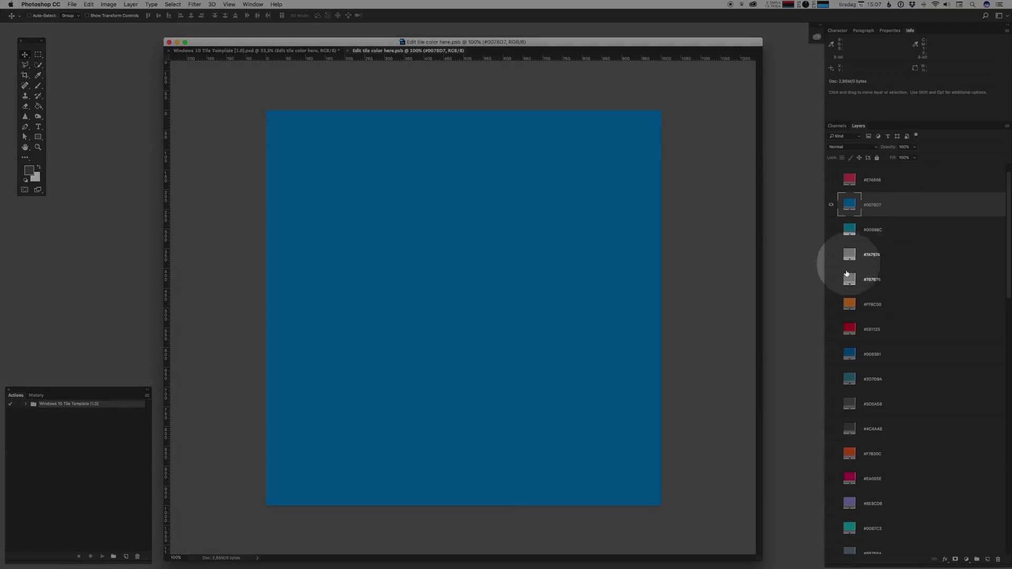
pyautogui.scroll(-1, 851, 433)
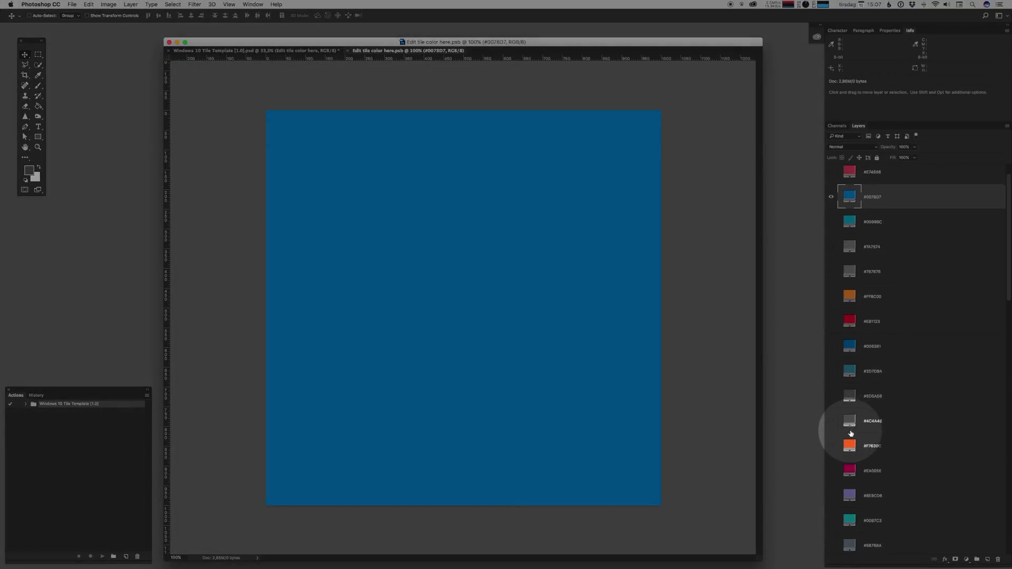
pyautogui.scroll(-3, 850, 433)
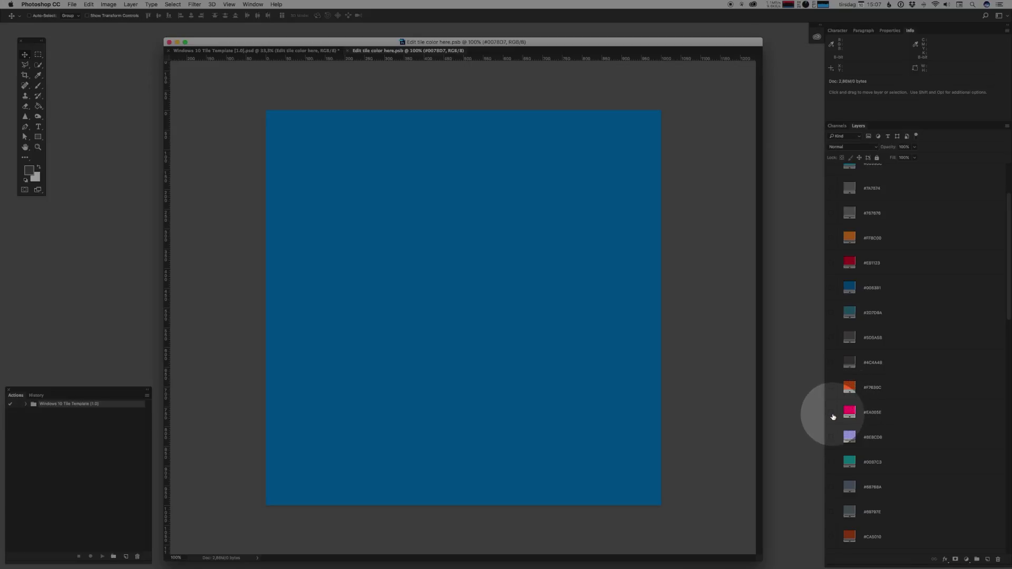
pyautogui.scroll(4, 828, 369)
pyautogui.click(832, 227)
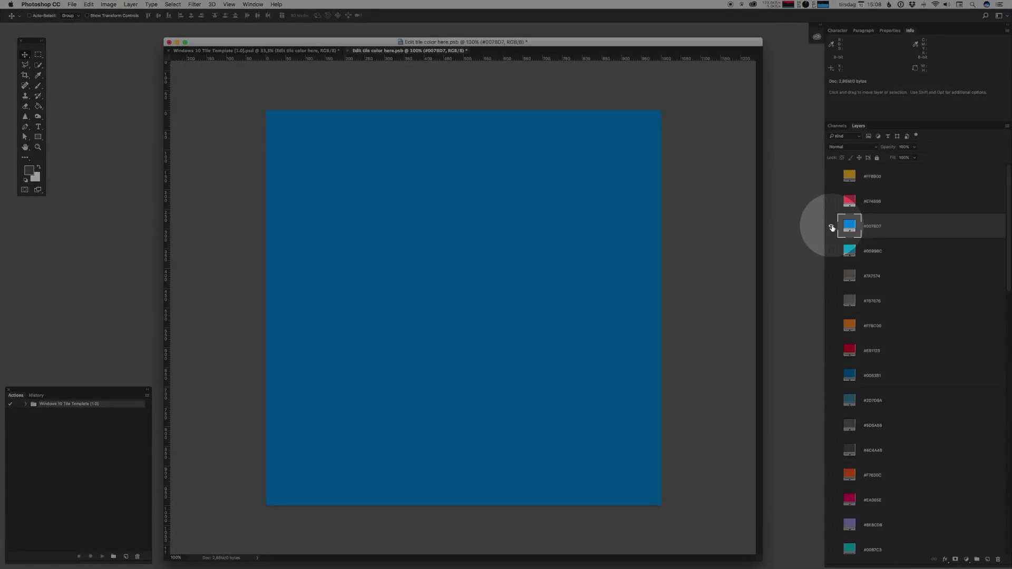
pyautogui.click(832, 227)
pyautogui.scroll(-6, 844, 369)
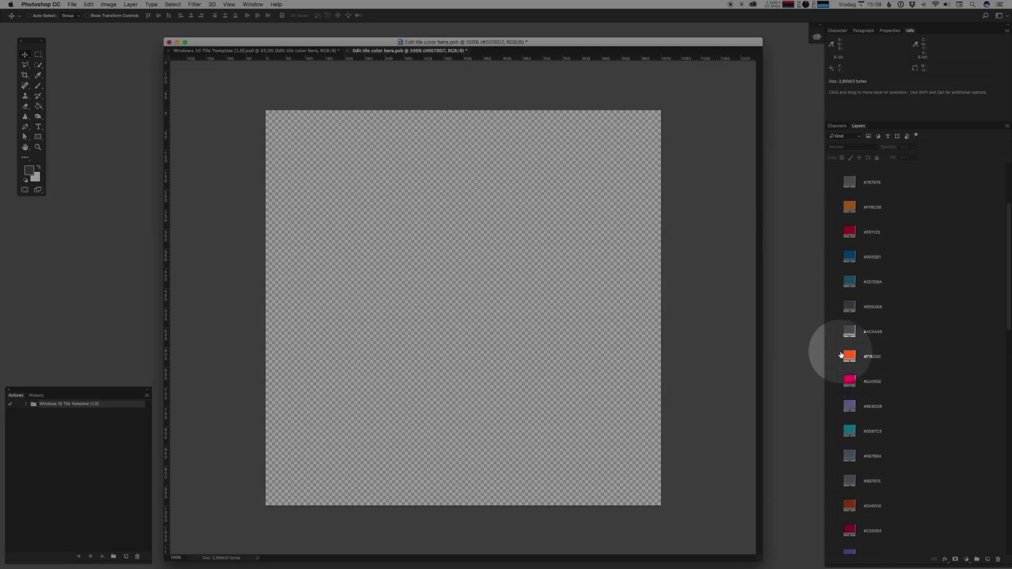
pyautogui.click(832, 378)
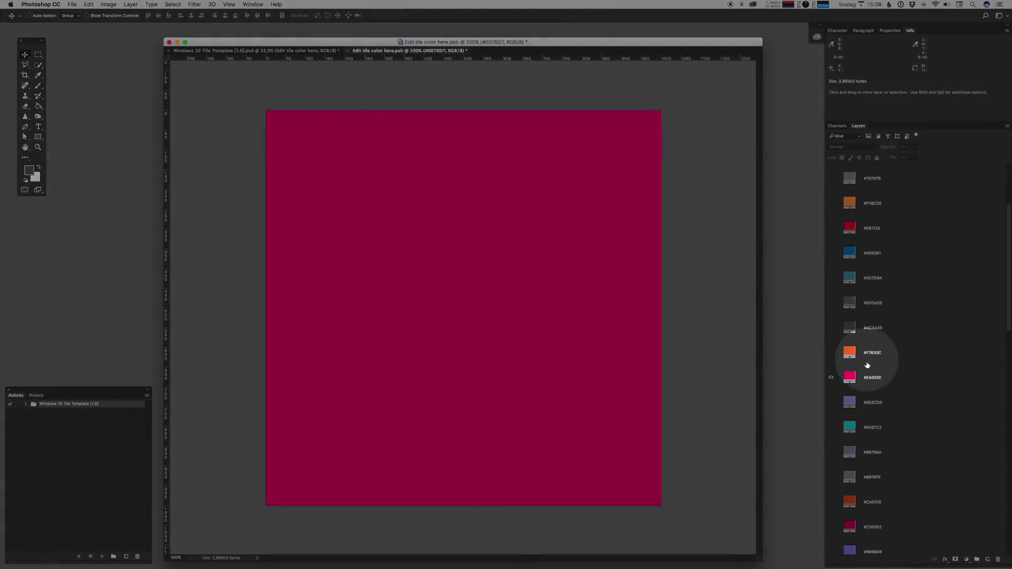
# - Review the colour layers and save the pink #EA005E backplate
pyautogui.scroll(-5, 873, 406)
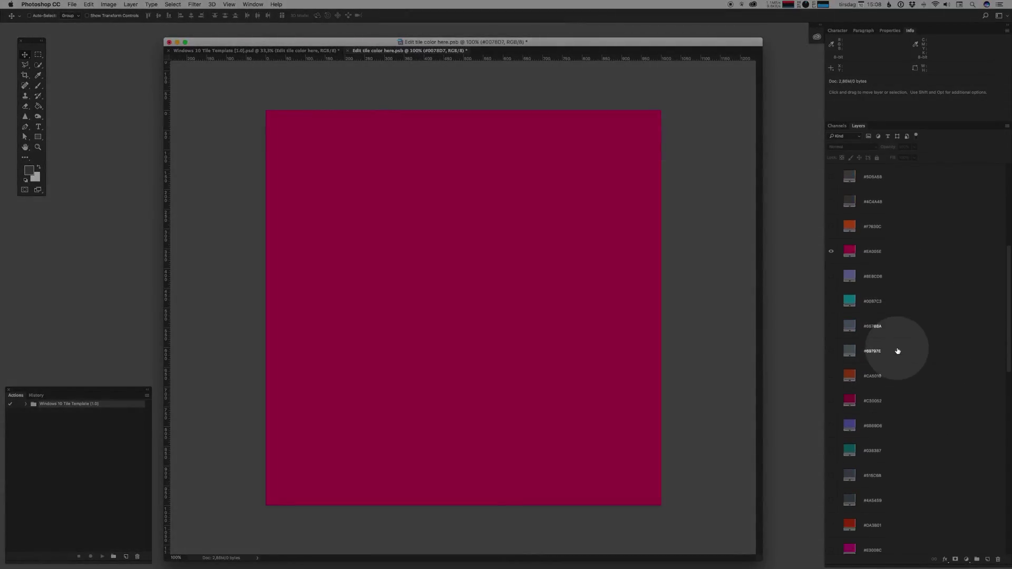
pyautogui.scroll(-5, 898, 351)
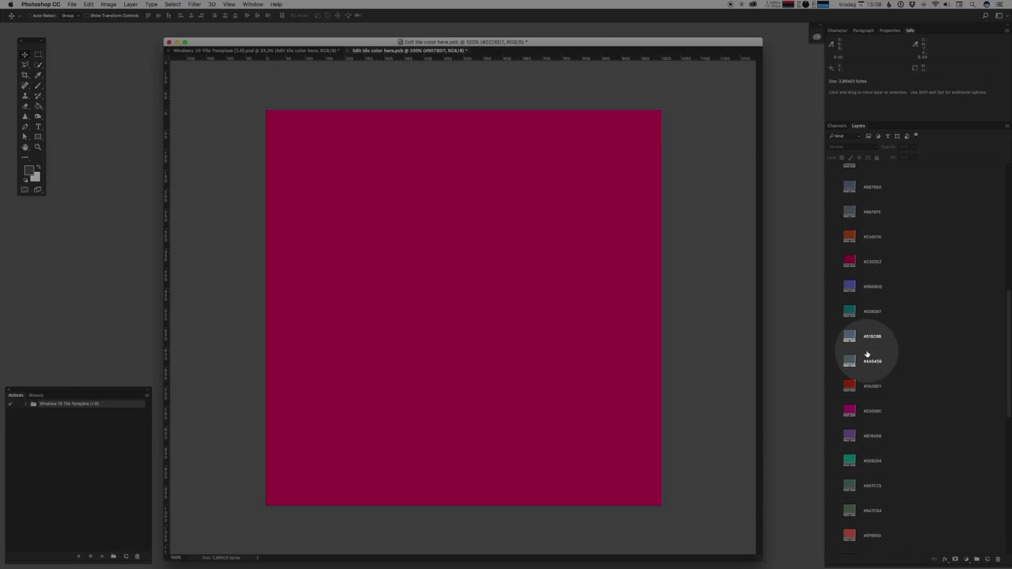
pyautogui.scroll(-3, 867, 355)
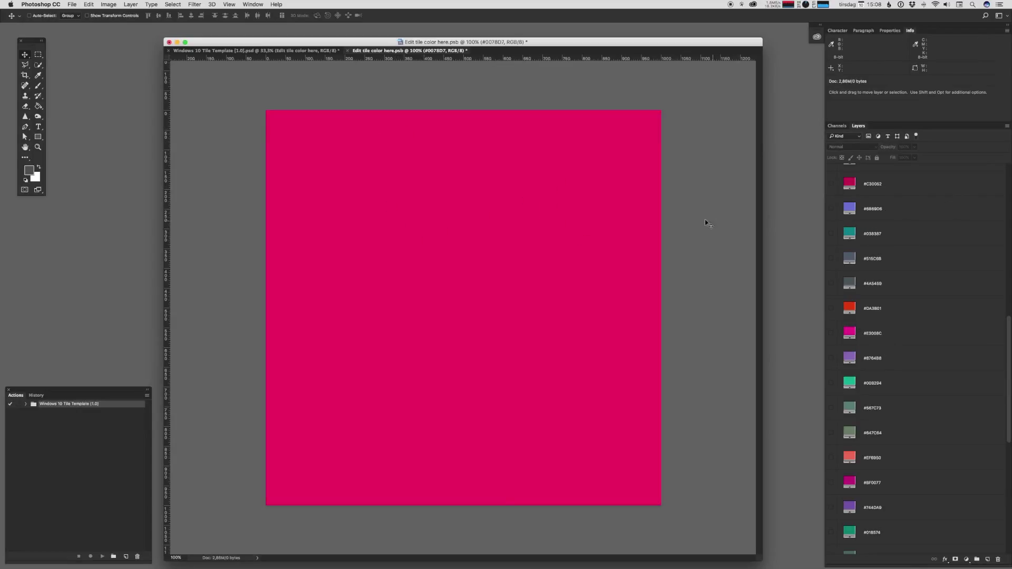
pyautogui.scroll(5, 879, 292)
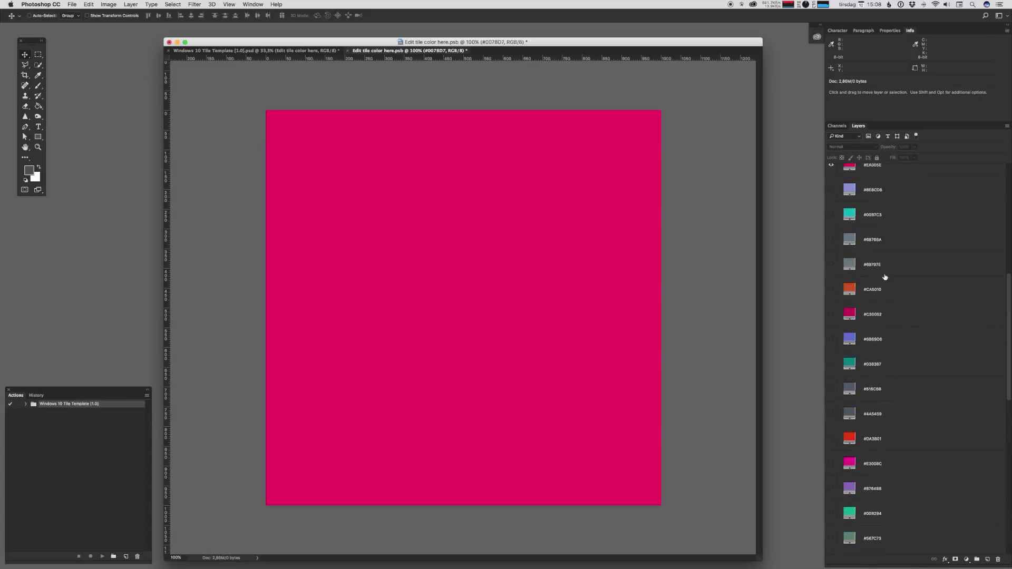
pyautogui.scroll(5, 885, 277)
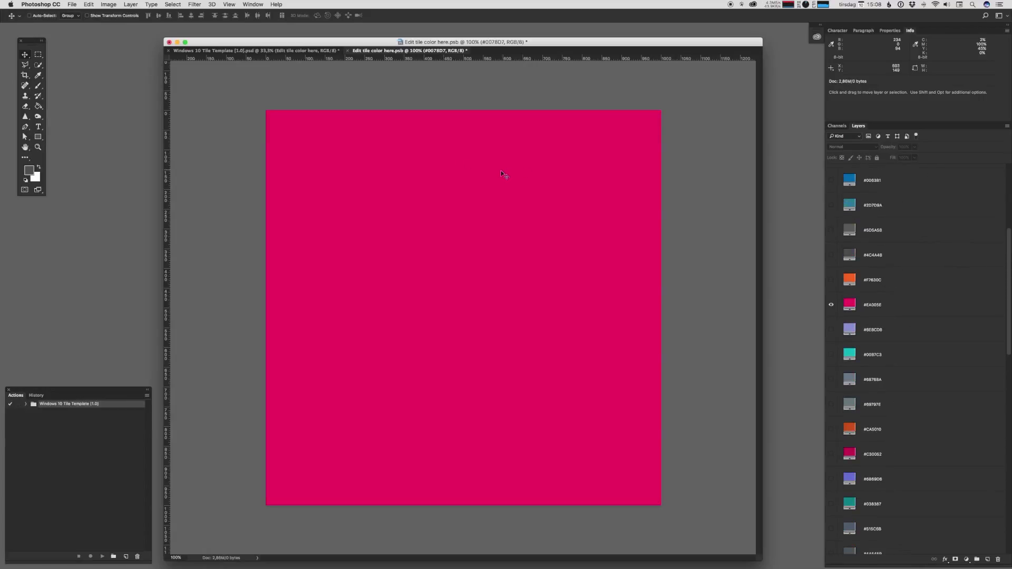
pyautogui.press('super+s')
# - Close the colour .psb and scroll the template to view the pink tiles
pyautogui.press('super+w')
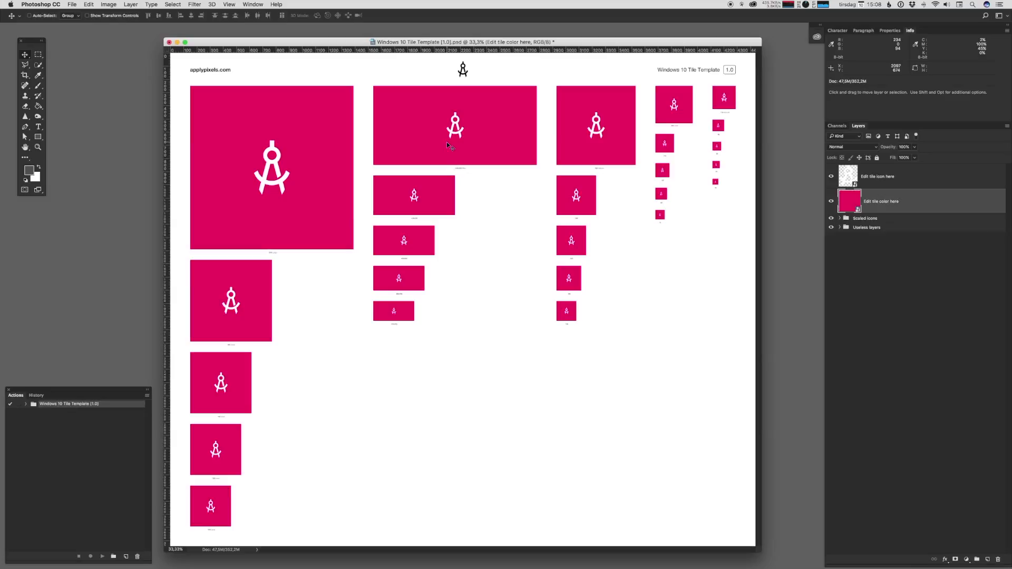
pyautogui.scroll(1, 447, 141)
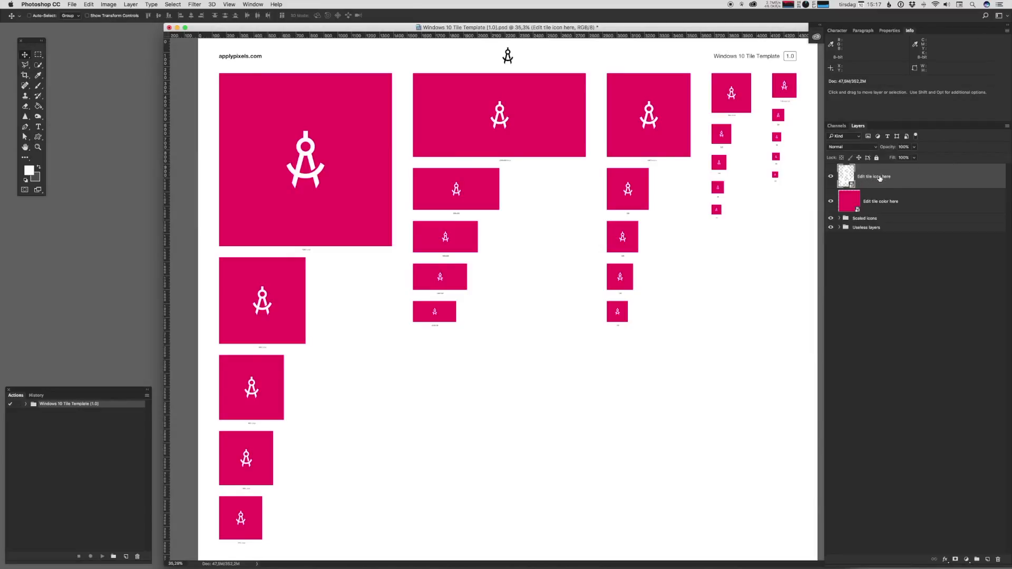
# - Use Edit Contents on the 'Edit tile icon here' layer to open icon1.psb
pyautogui.rightClick(880, 175)
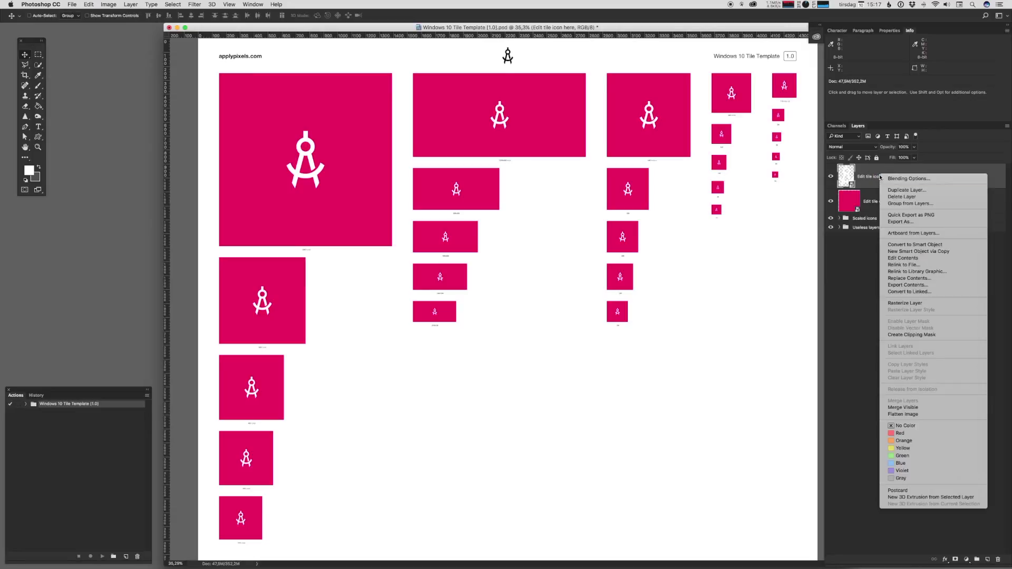
pyautogui.click(897, 258)
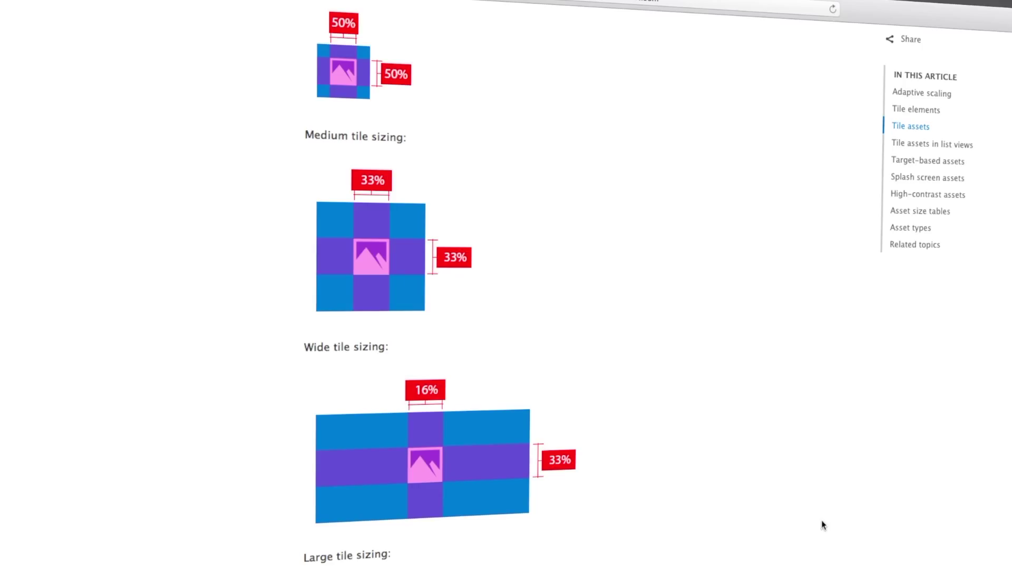
pyautogui.scroll(-15, 821, 521)
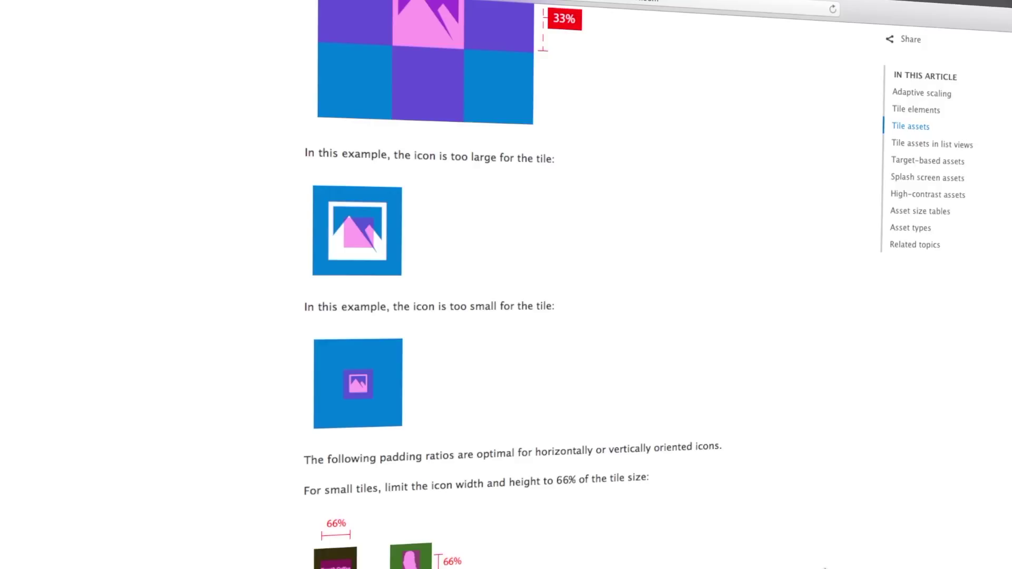
pyautogui.scroll(-20, 835, 564)
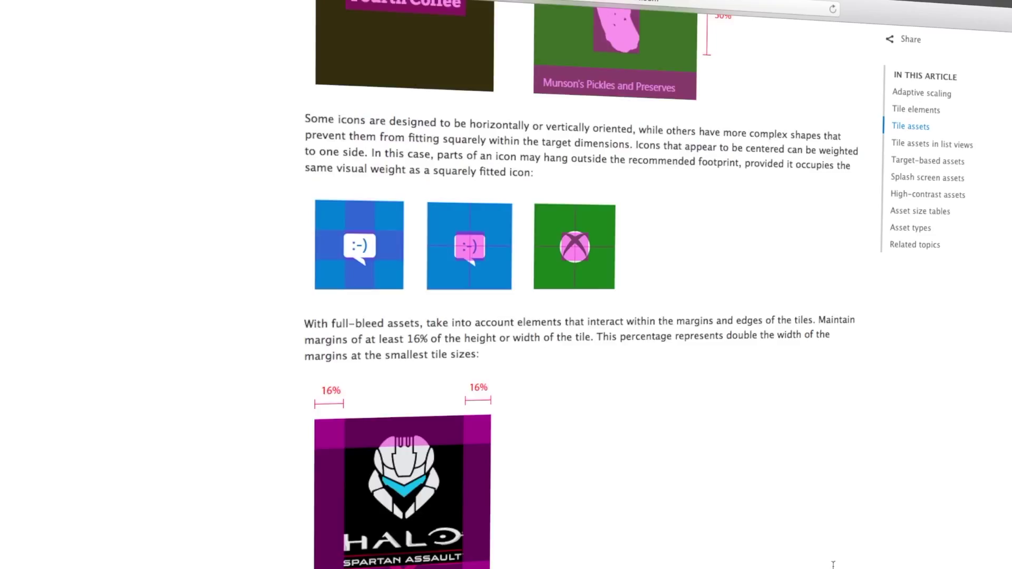
pyautogui.scroll(-20, 835, 564)
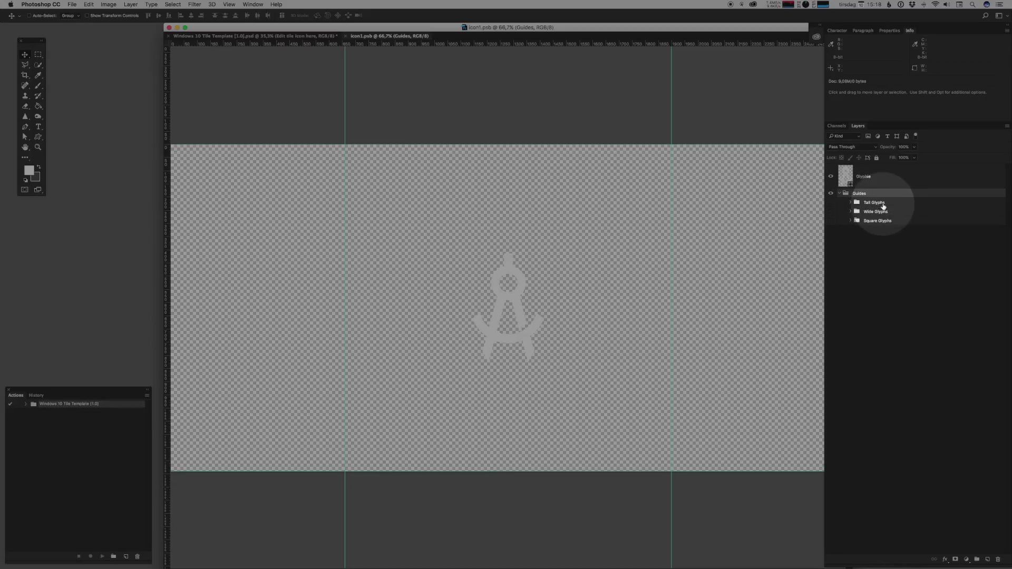
# - Toggle the Tall, Wide and Square Glyphs guide groups to frame the compass glyph in pink
pyautogui.click(831, 203)
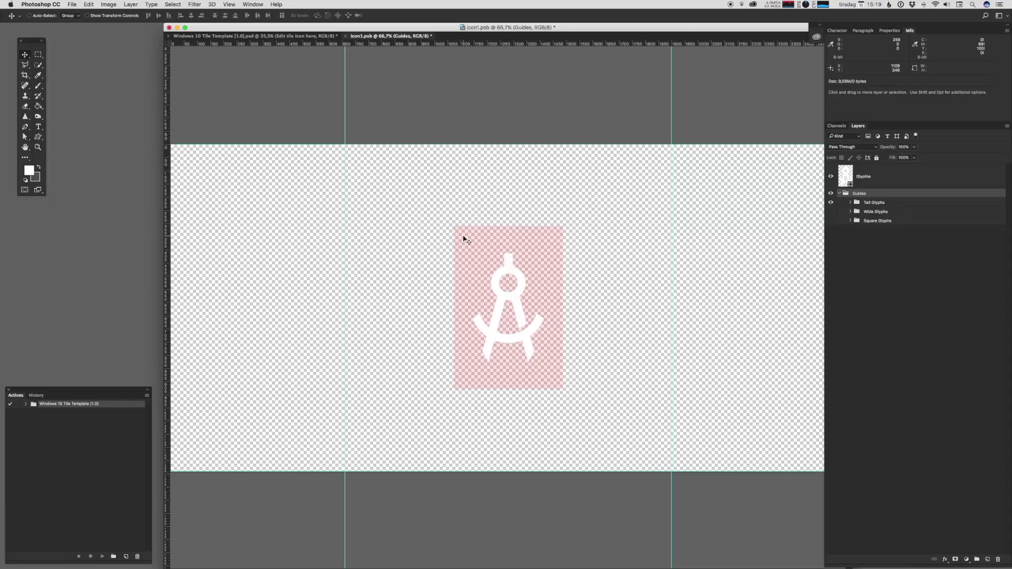
pyautogui.click(865, 177)
pyautogui.click(831, 202)
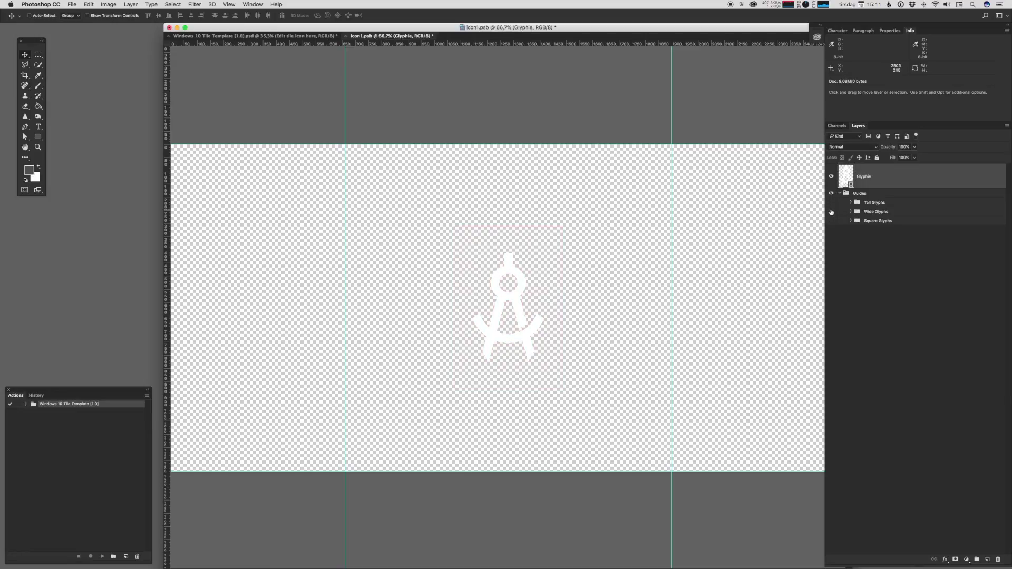
pyautogui.click(831, 211)
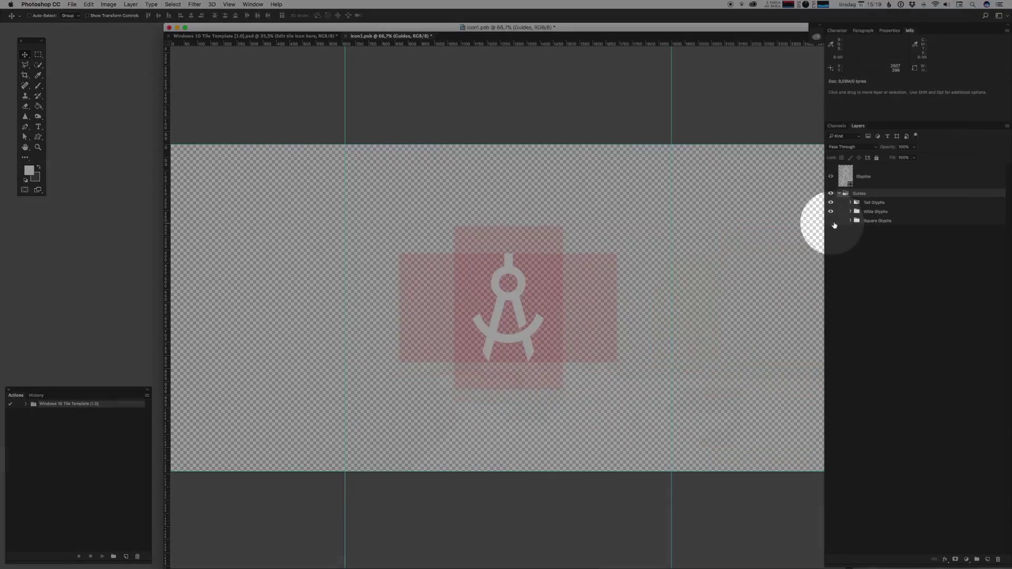
pyautogui.click(831, 221)
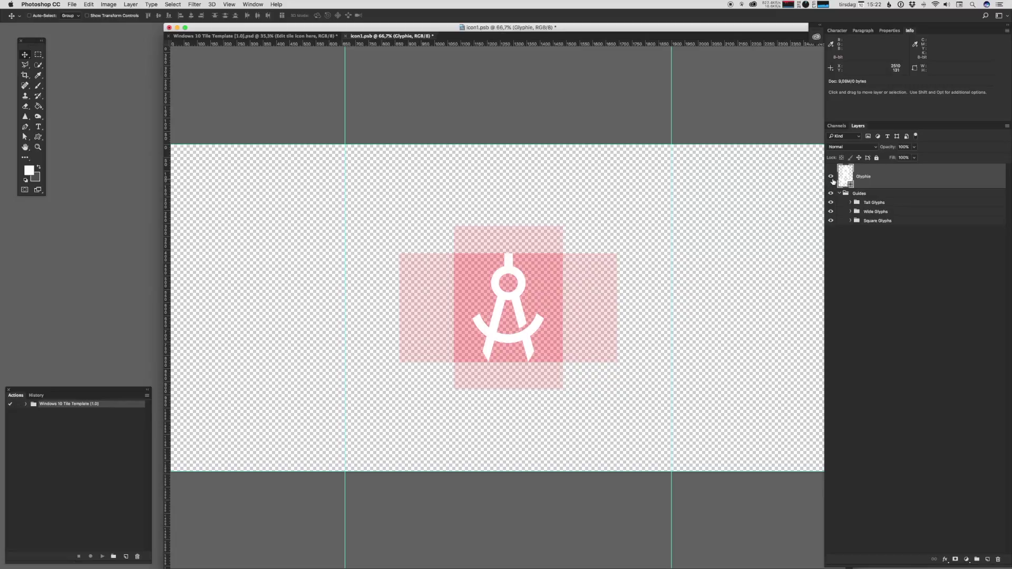
# - Hide the compass, draw a white heart shape, and scale it to about 498 × 435 px
pyautogui.click(831, 178)
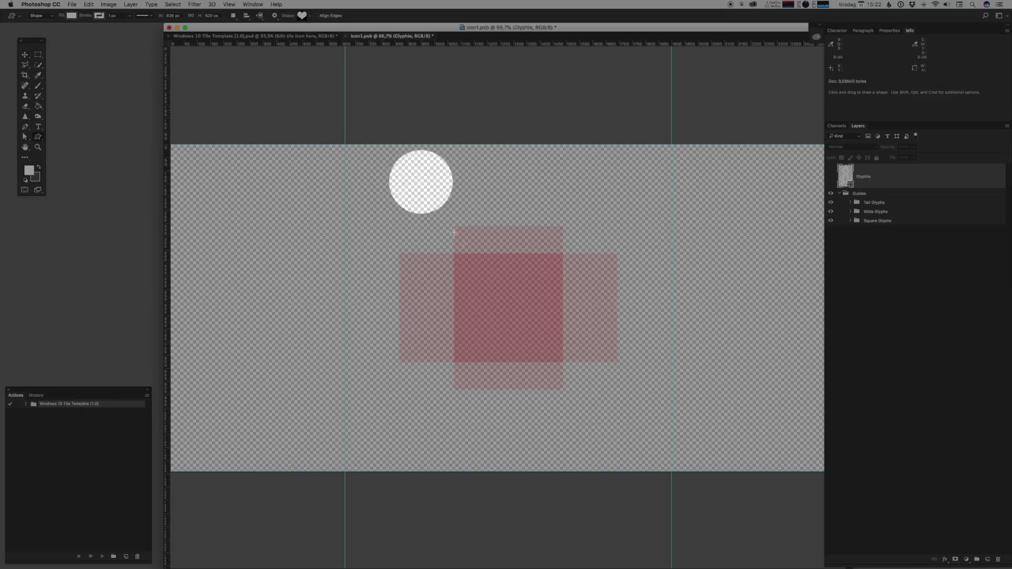
pyautogui.moveTo(454, 232); pyautogui.dragTo(574, 345)
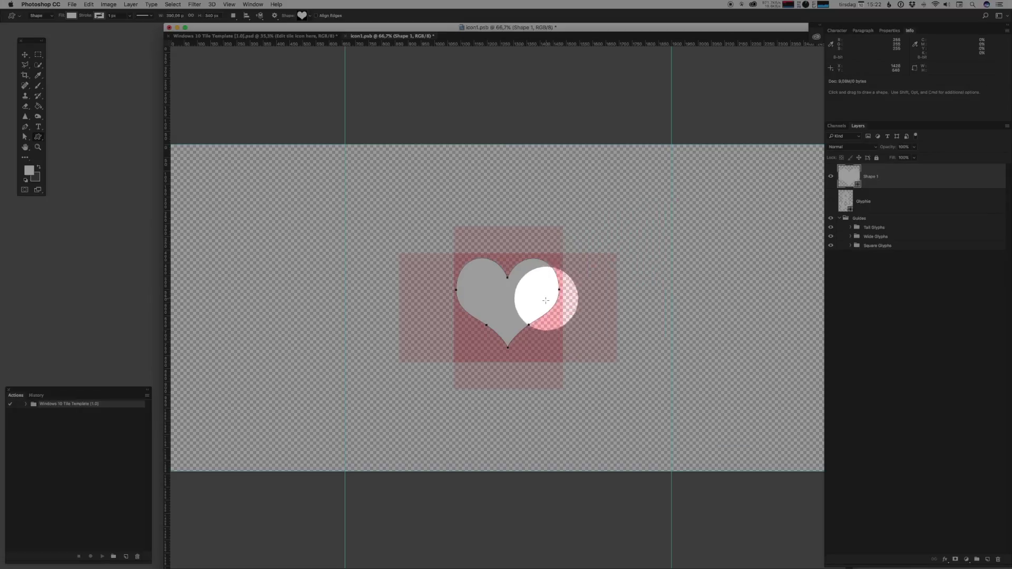
pyautogui.press('super+t')
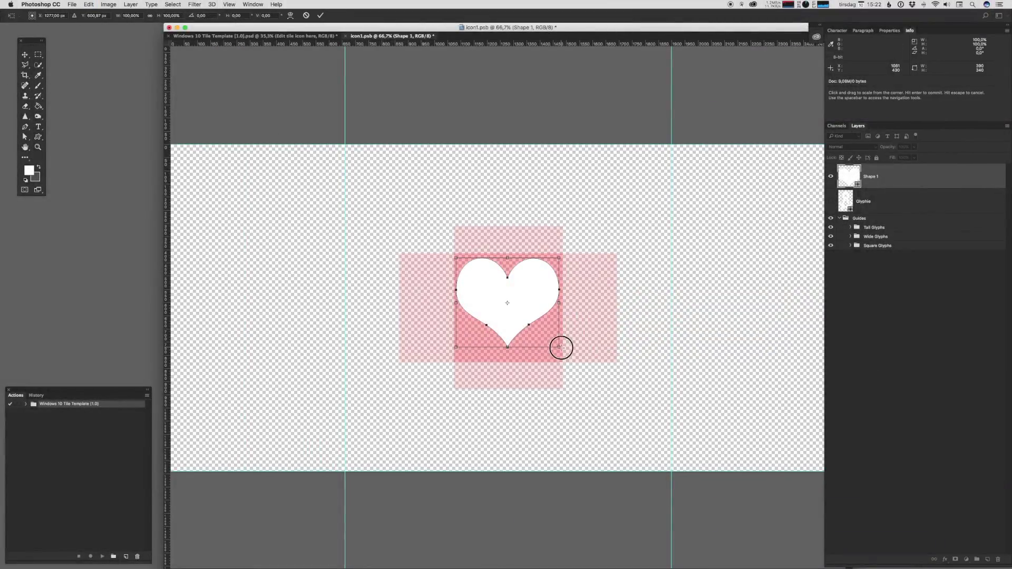
pyautogui.moveTo(560, 347); pyautogui.dragTo(562, 352)
pyautogui.moveTo(454, 352); pyautogui.dragTo(449, 352)
pyautogui.moveTo(562, 351); pyautogui.dragTo(570, 363)
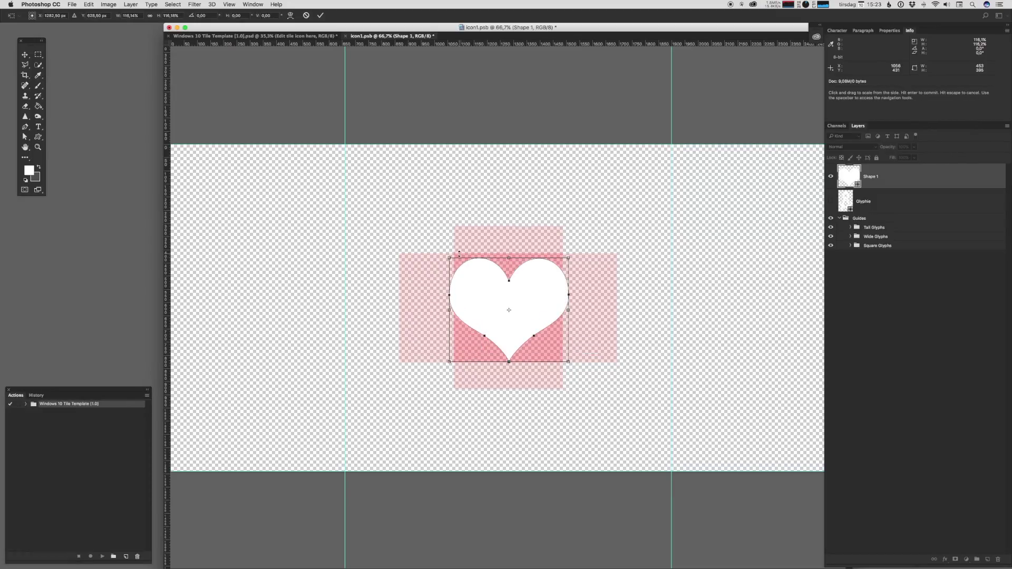
pyautogui.moveTo(448, 255); pyautogui.dragTo(445, 253)
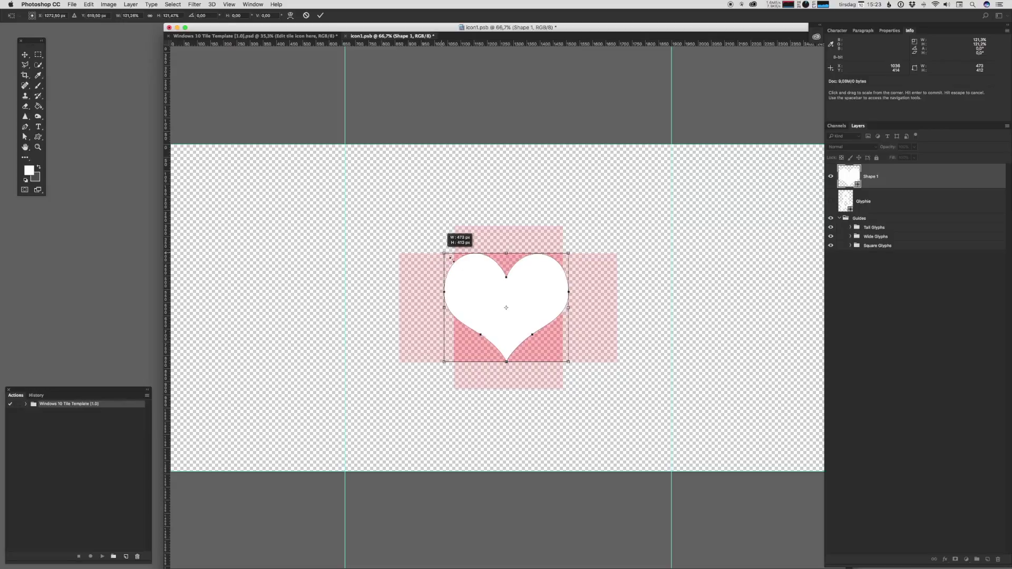
pyautogui.moveTo(568, 361); pyautogui.dragTo(573, 366)
pyautogui.moveTo(545, 310); pyautogui.dragTo(542, 312)
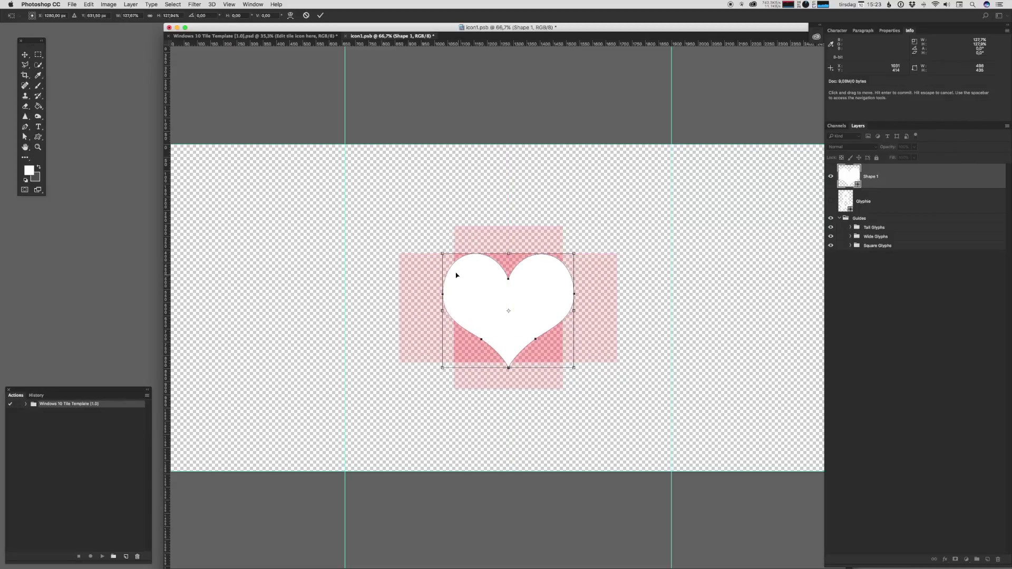
pyautogui.press('Return')
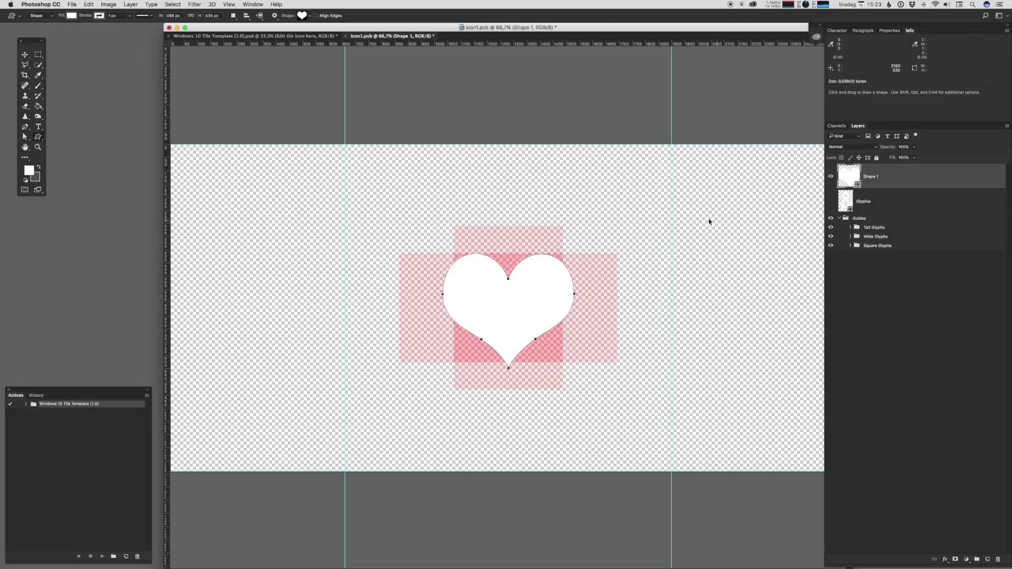
pyautogui.press('v')
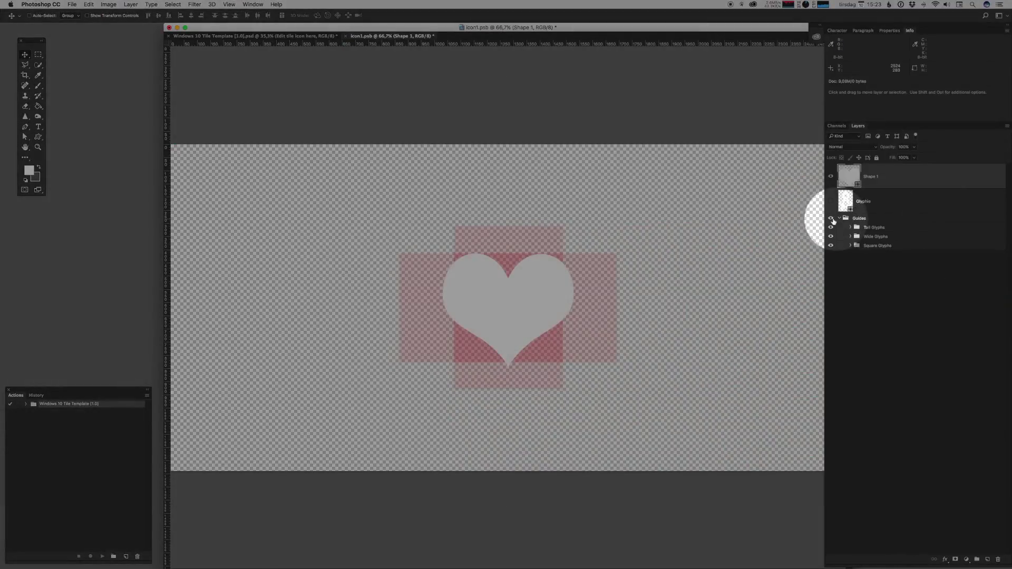
# - Hide the guide rectangles, then save and close the heart icon file
pyautogui.click(832, 219)
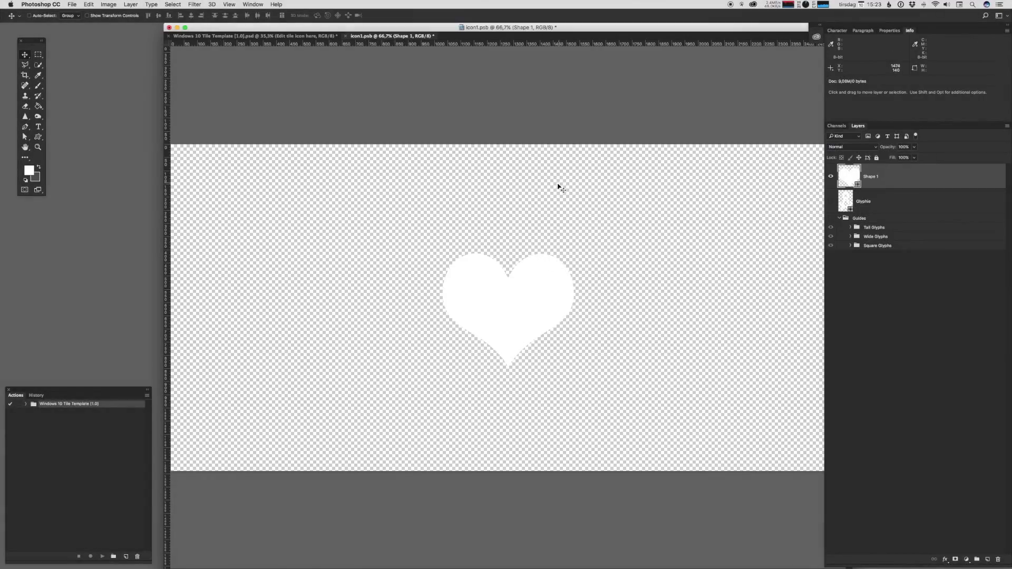
pyautogui.press('super+s')
pyautogui.press('super+w')
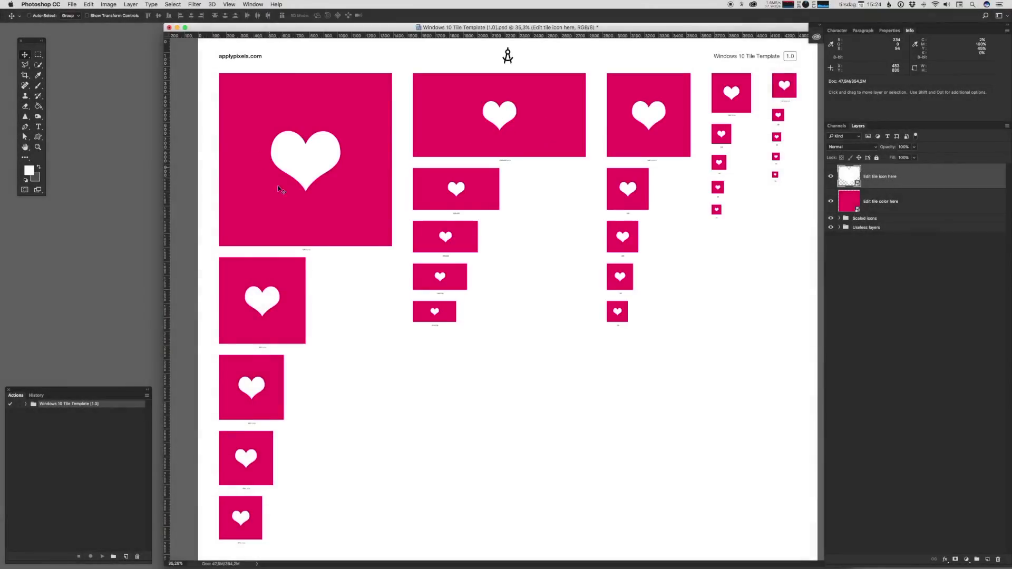
# - Zoom to 50% and then 33.3% to inspect the heart on every pink tile
pyautogui.press('super+plus')
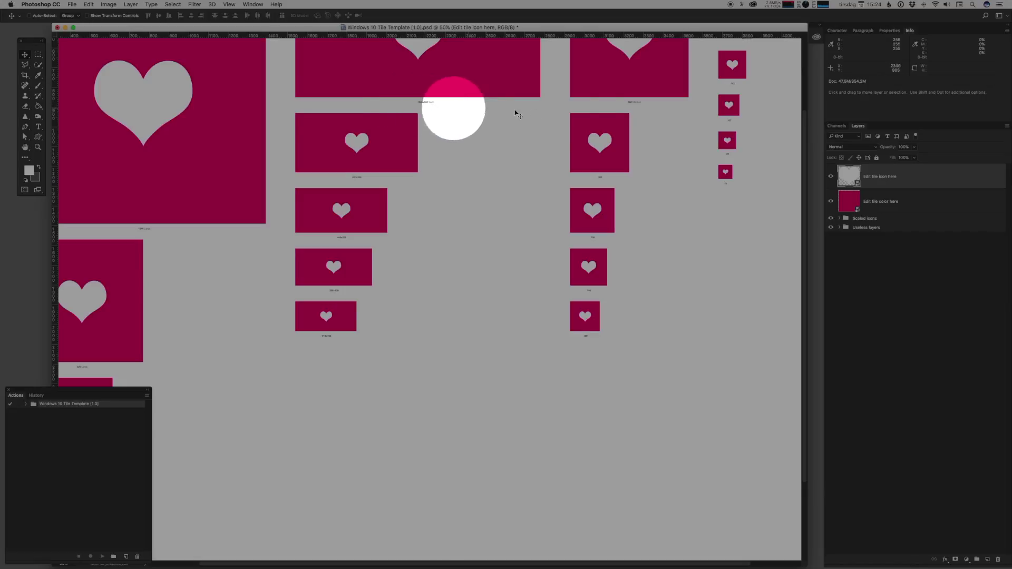
pyautogui.moveTo(610, 153); pyautogui.dragTo(481, 207)
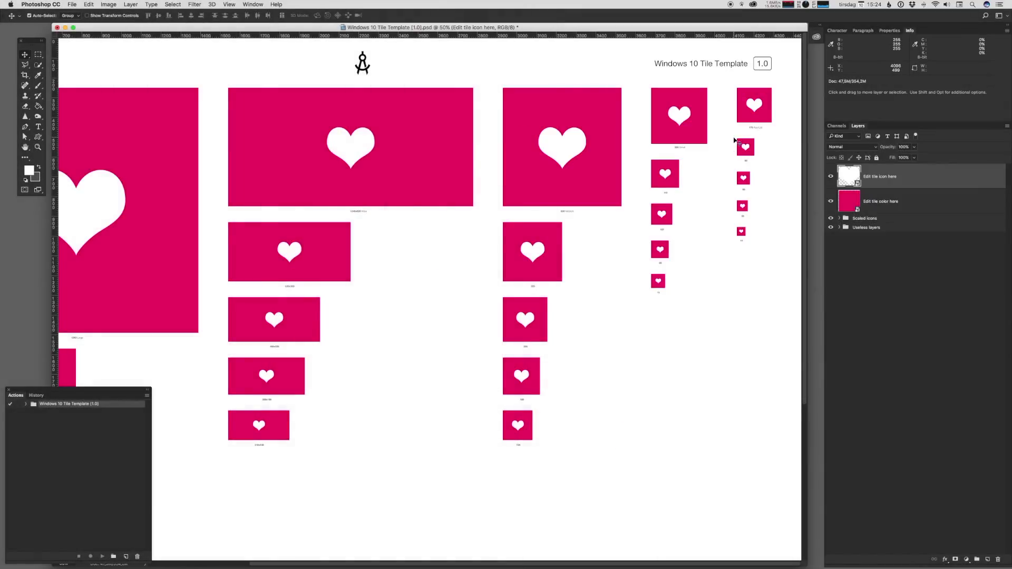
pyautogui.press('super+minus')
pyautogui.moveTo(536, 30); pyautogui.dragTo(659, 30)
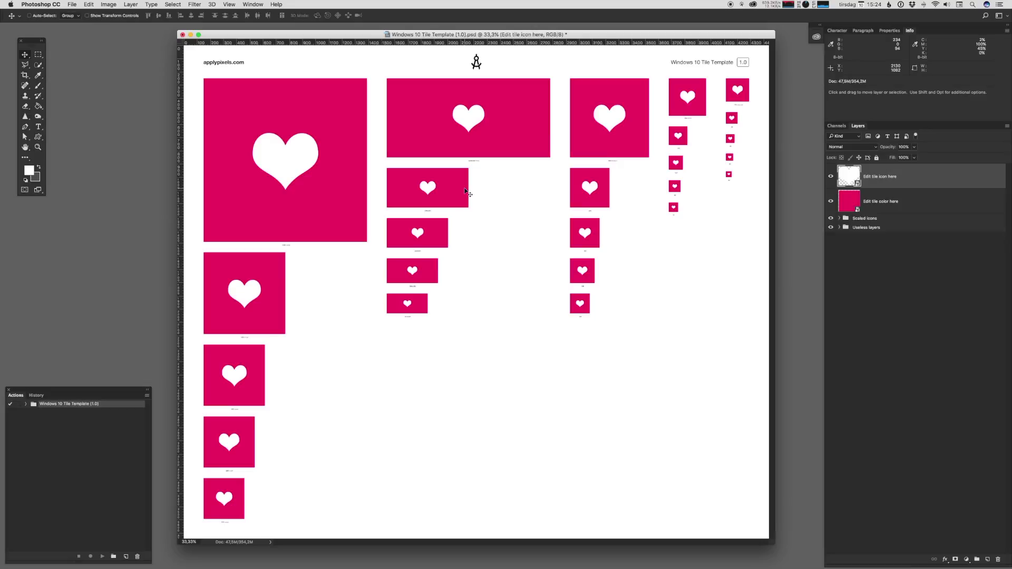
# - Expand the Windows 10 Tile Template action set and select its Export All Sizes action
pyautogui.click(74, 403)
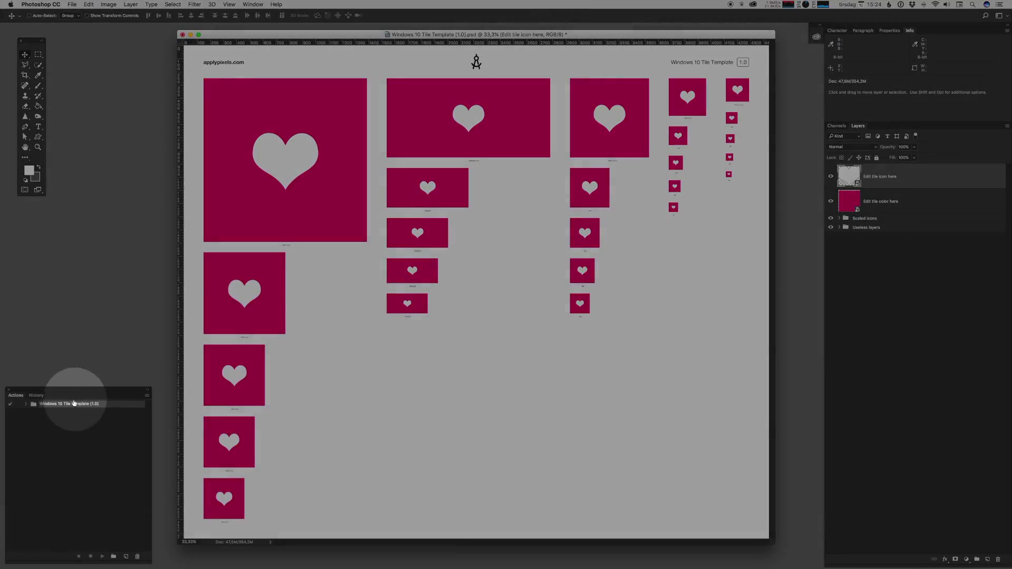
pyautogui.click(25, 405)
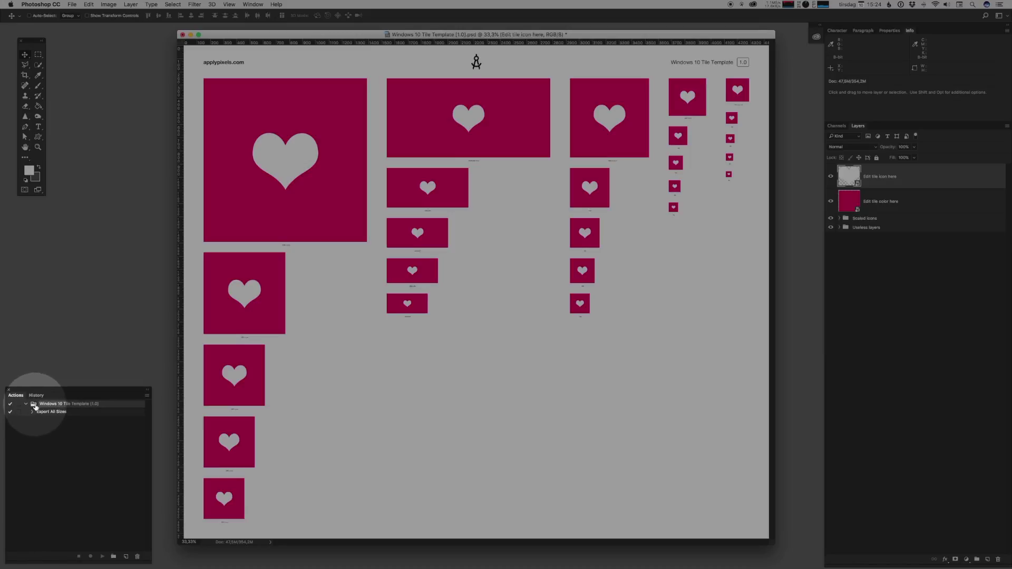
pyautogui.click(48, 412)
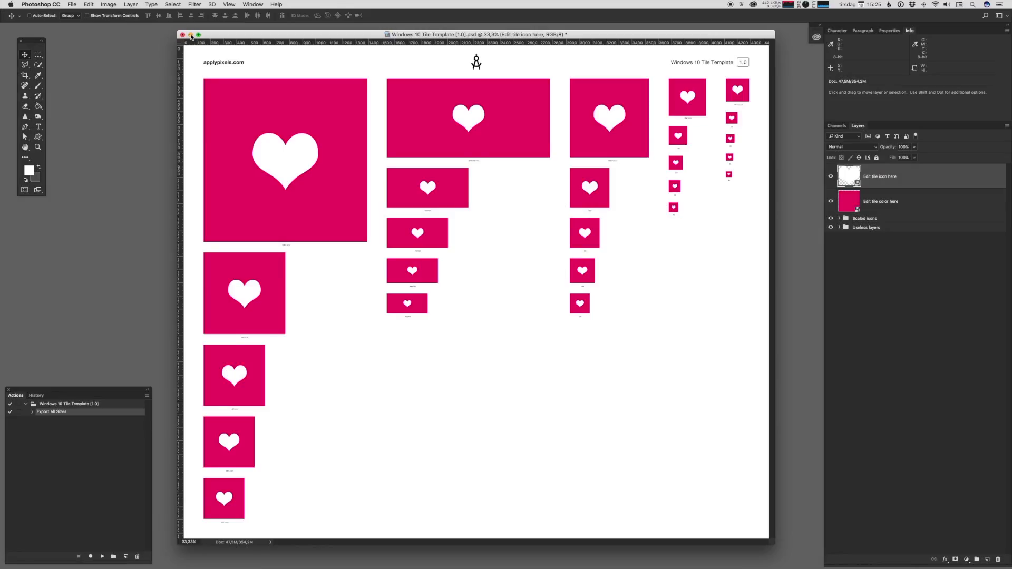
# - Run the Export All Sizes action and open the resulting Windows 10 Tile folder on the desktop
pyautogui.click(191, 35)
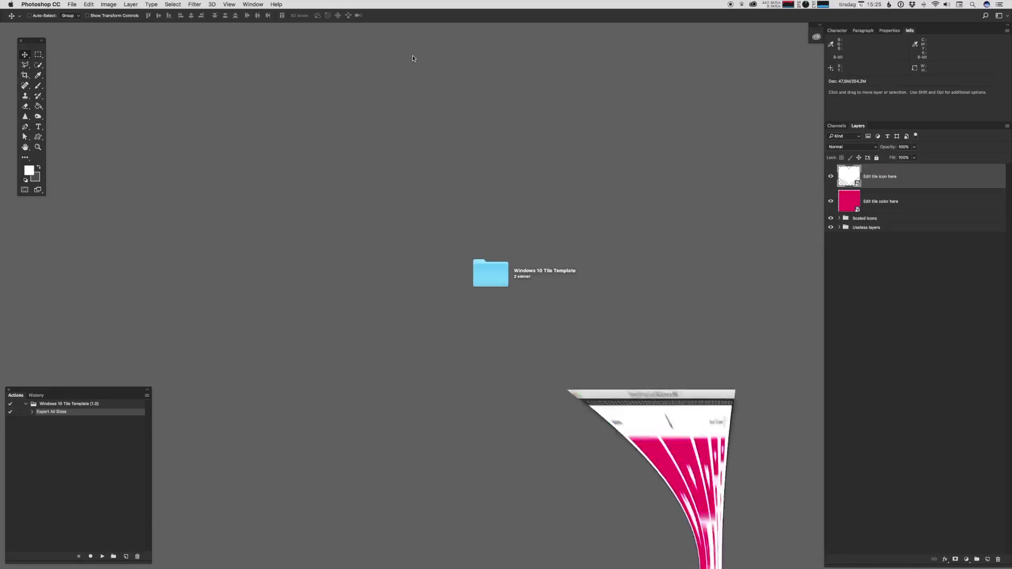
pyautogui.click(624, 101)
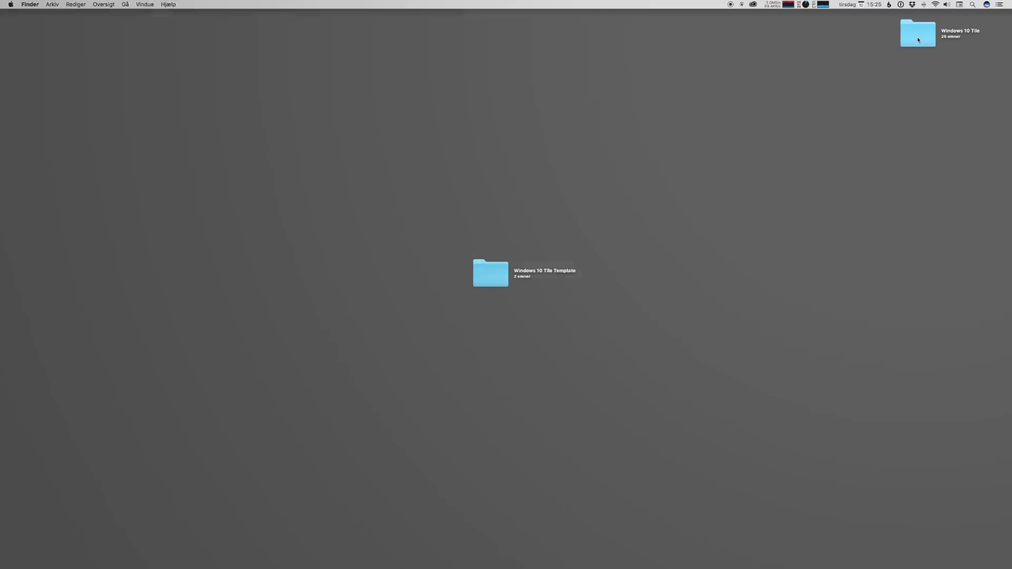
pyautogui.click(918, 35)
pyautogui.doubleClick(919, 35)
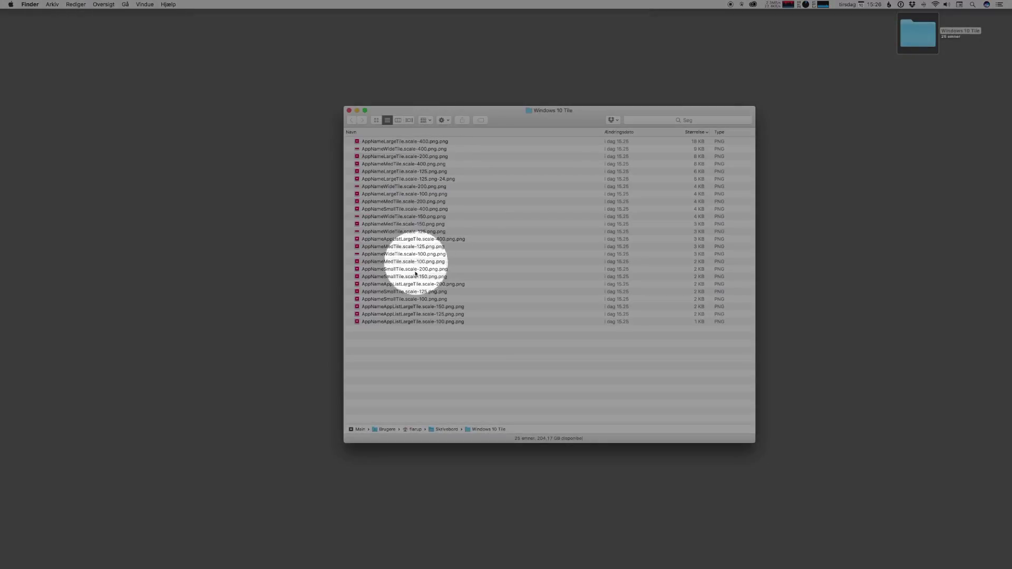
# - Quick Look the exported tile PNGs, stepping through images like AppNameMedTile.scale-125 and AppNameAppListLargeTile.scale-400
pyautogui.click(410, 323)
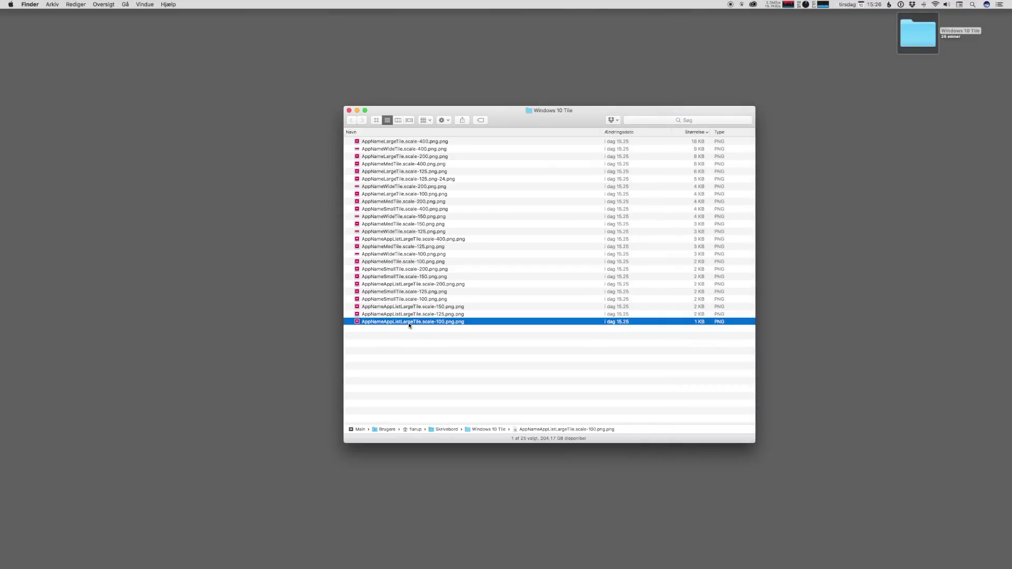
pyautogui.press('space')
pyautogui.press('Up')
pyautogui.press('Up')
pyautogui.press('Up')
pyautogui.press('Up')
pyautogui.press('Up')
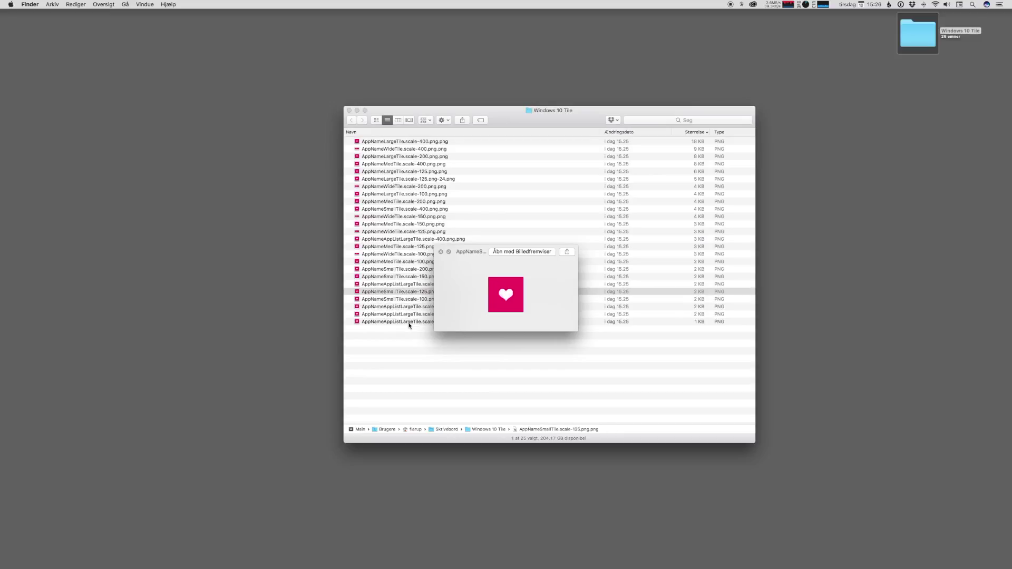
pyautogui.press('Up')
pyautogui.press('Up')
pyautogui.press('Up')
pyautogui.press('Up')
pyautogui.press('Up')
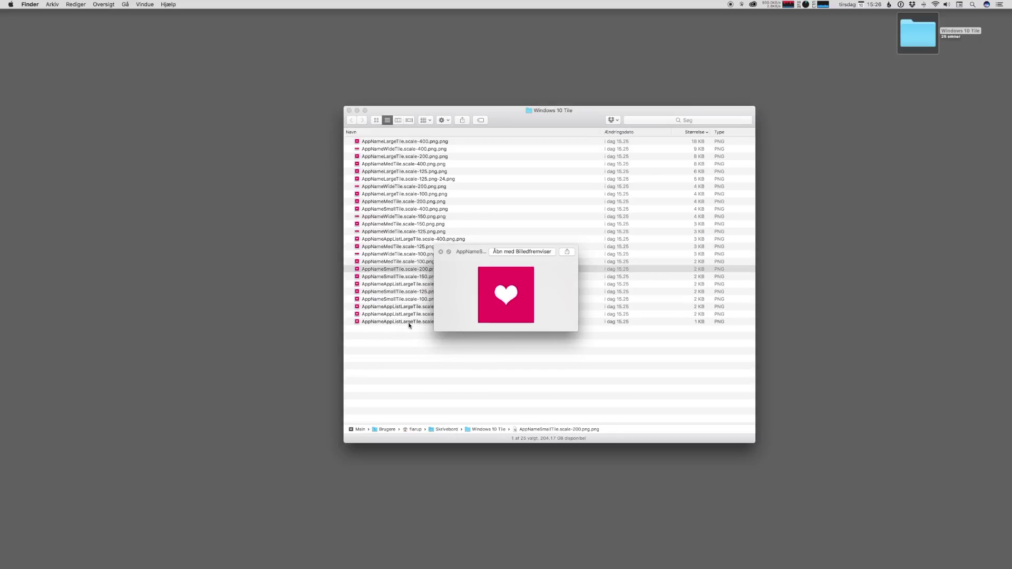
pyautogui.press('Up')
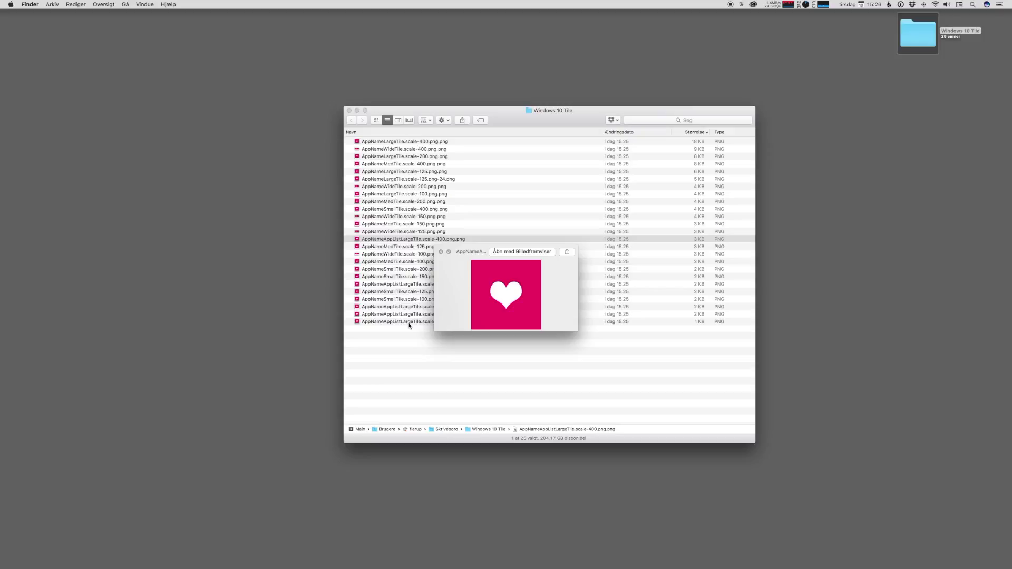
pyautogui.press('Up')
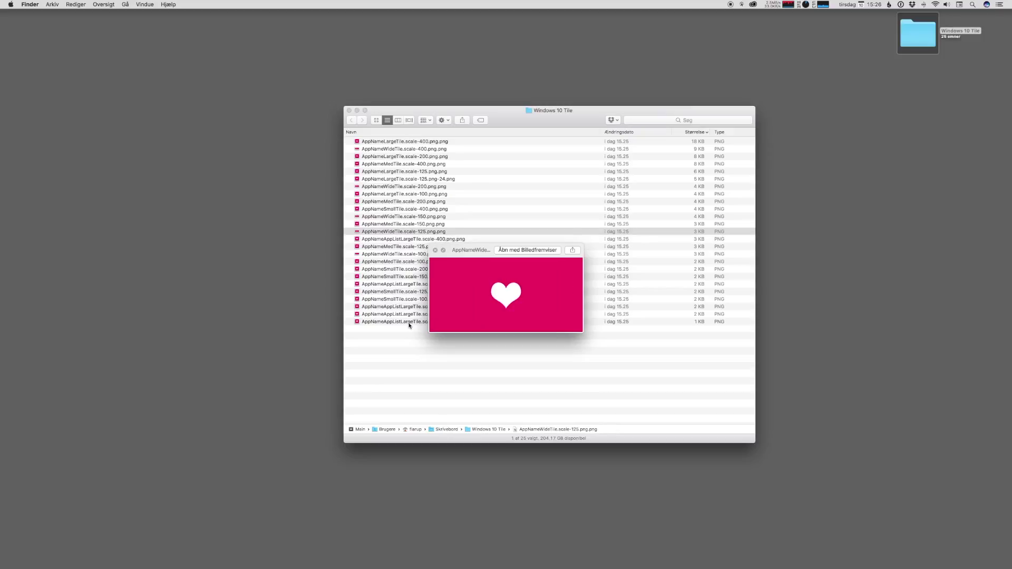